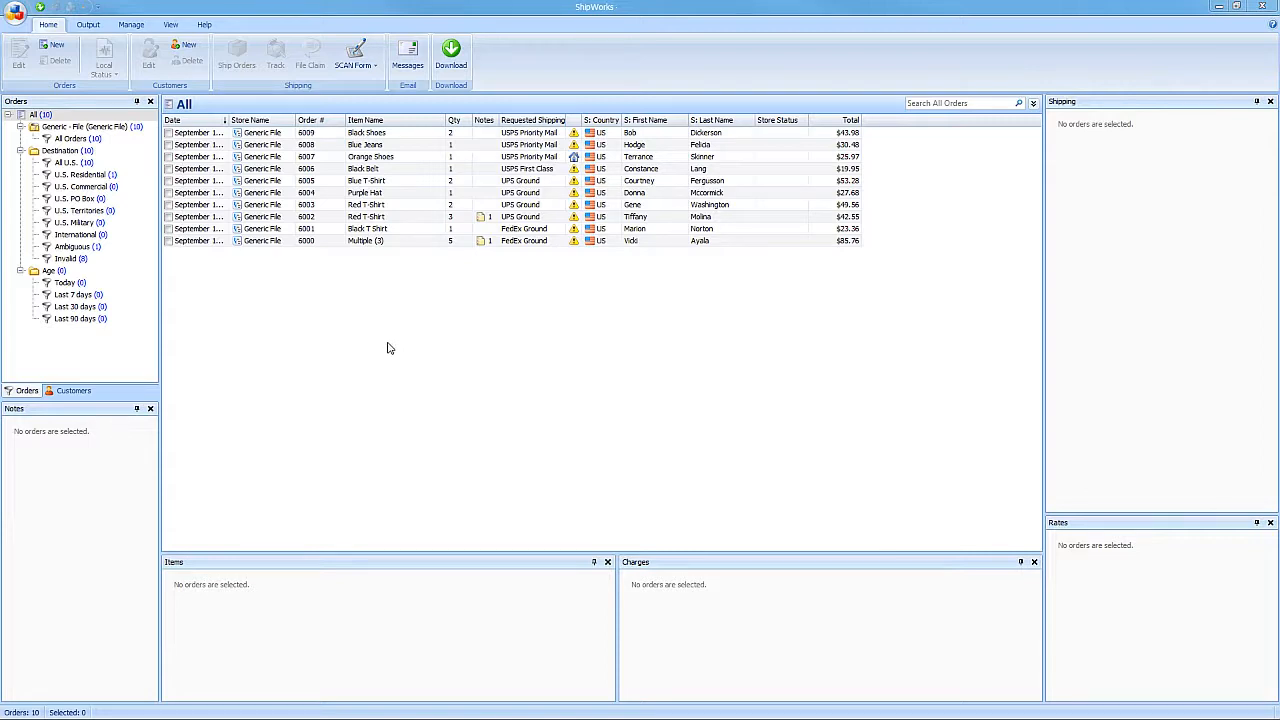
Step: Start the FedEx setup wizard from the shipping settings
click(133, 25)
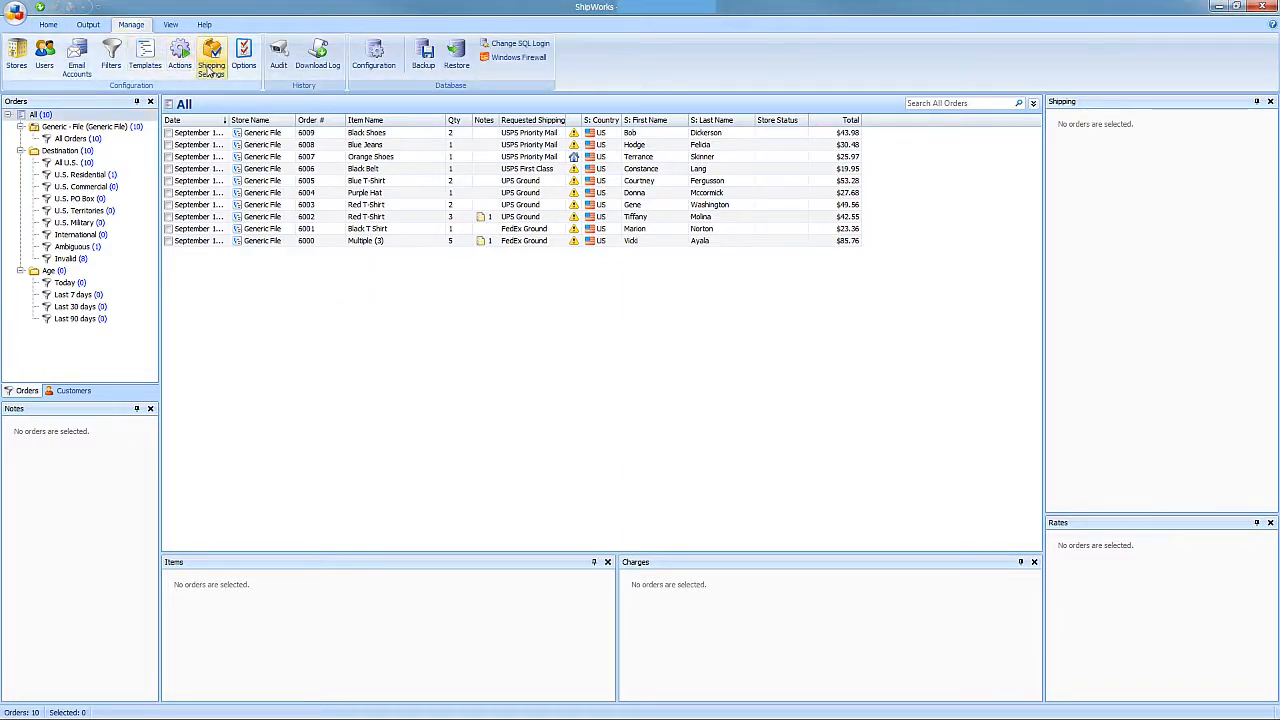
click(211, 66)
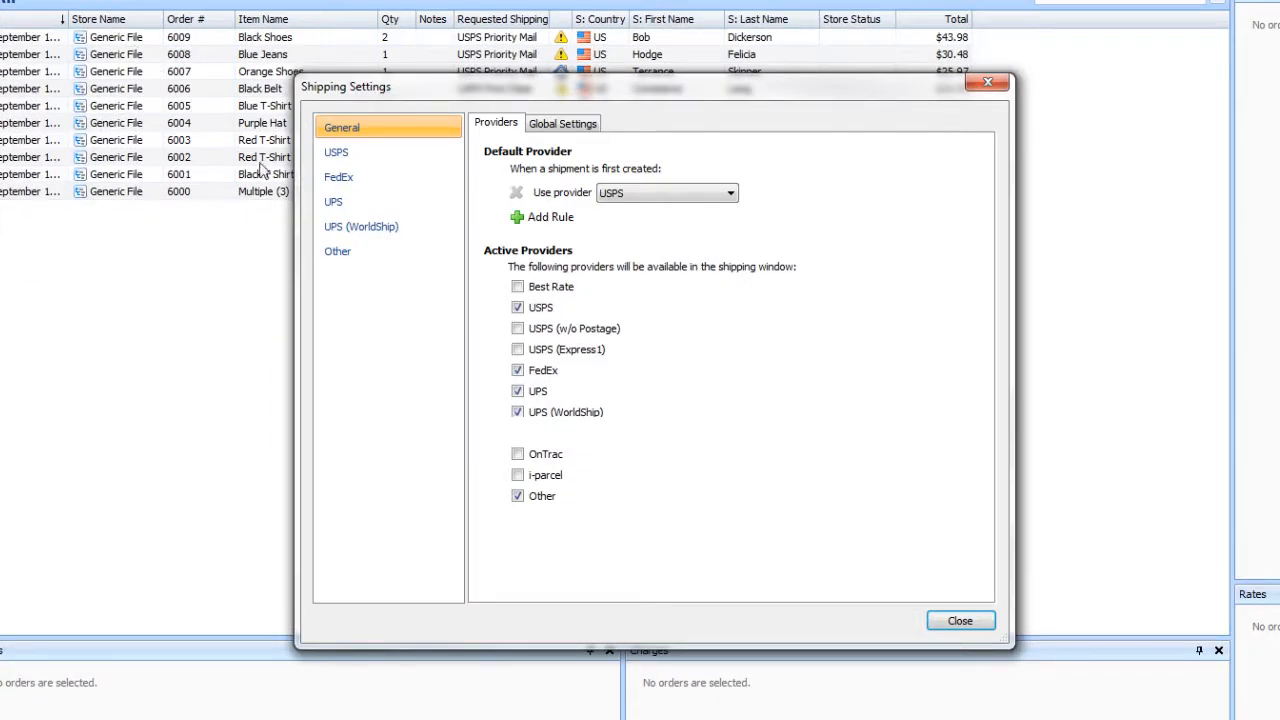
click(336, 179)
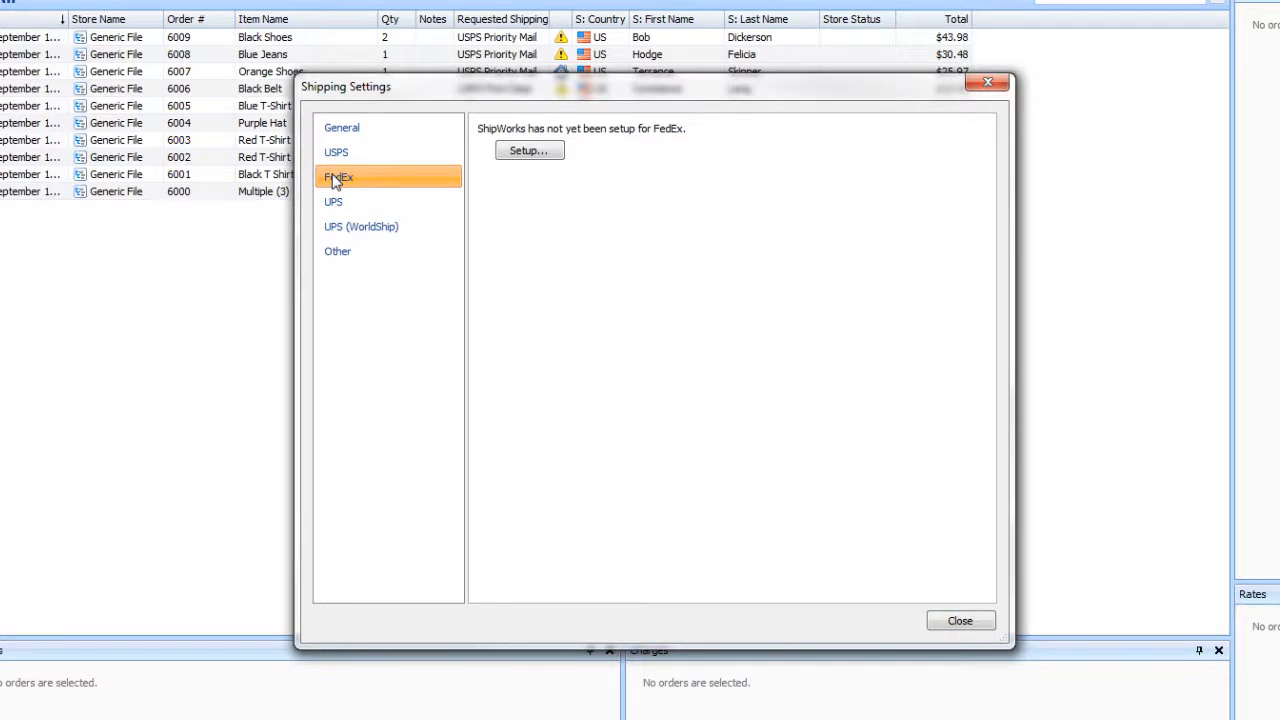
click(530, 152)
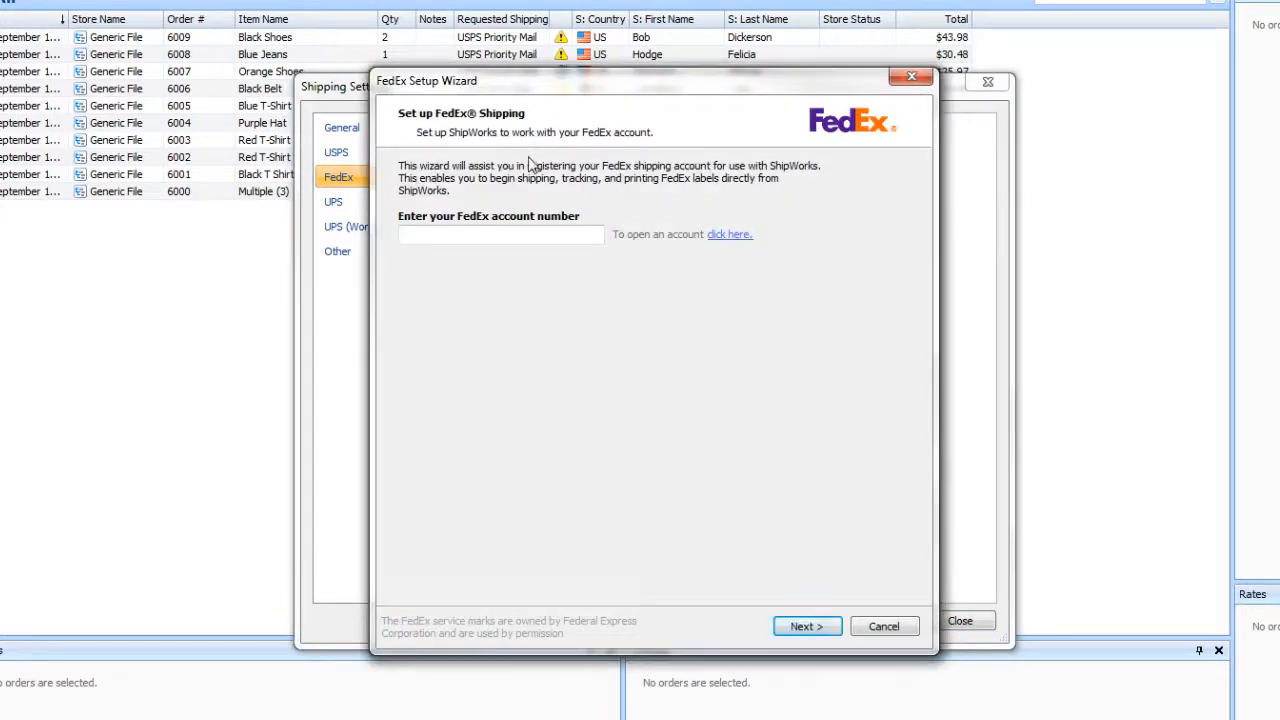
Step: Enter the FedEx account number and accept the FedEx end-user license agreement
click(479, 234)
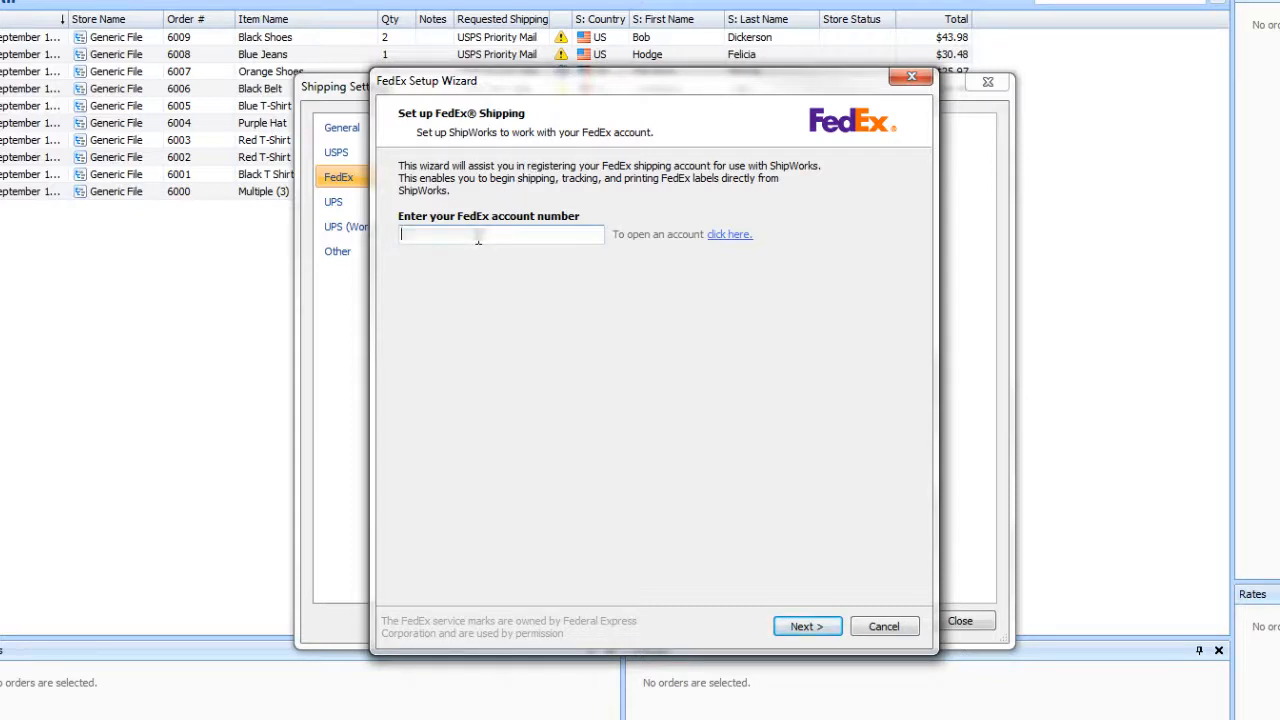
text(********)
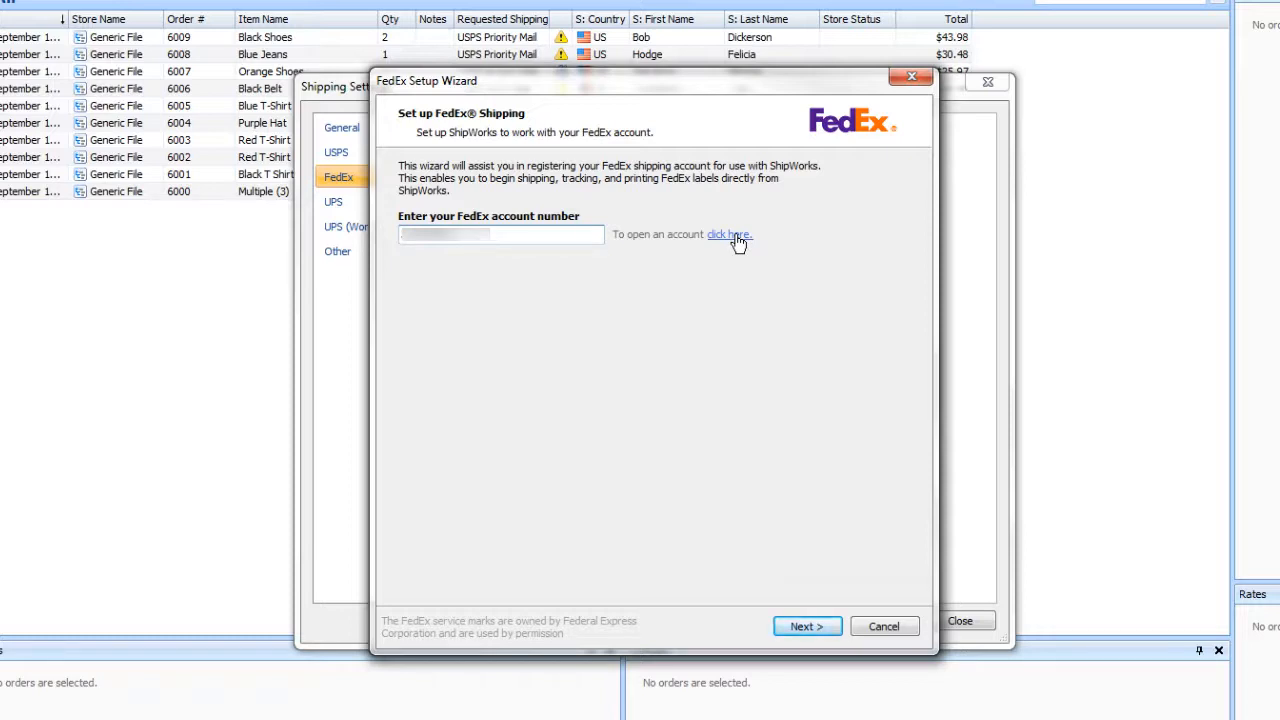
click(814, 629)
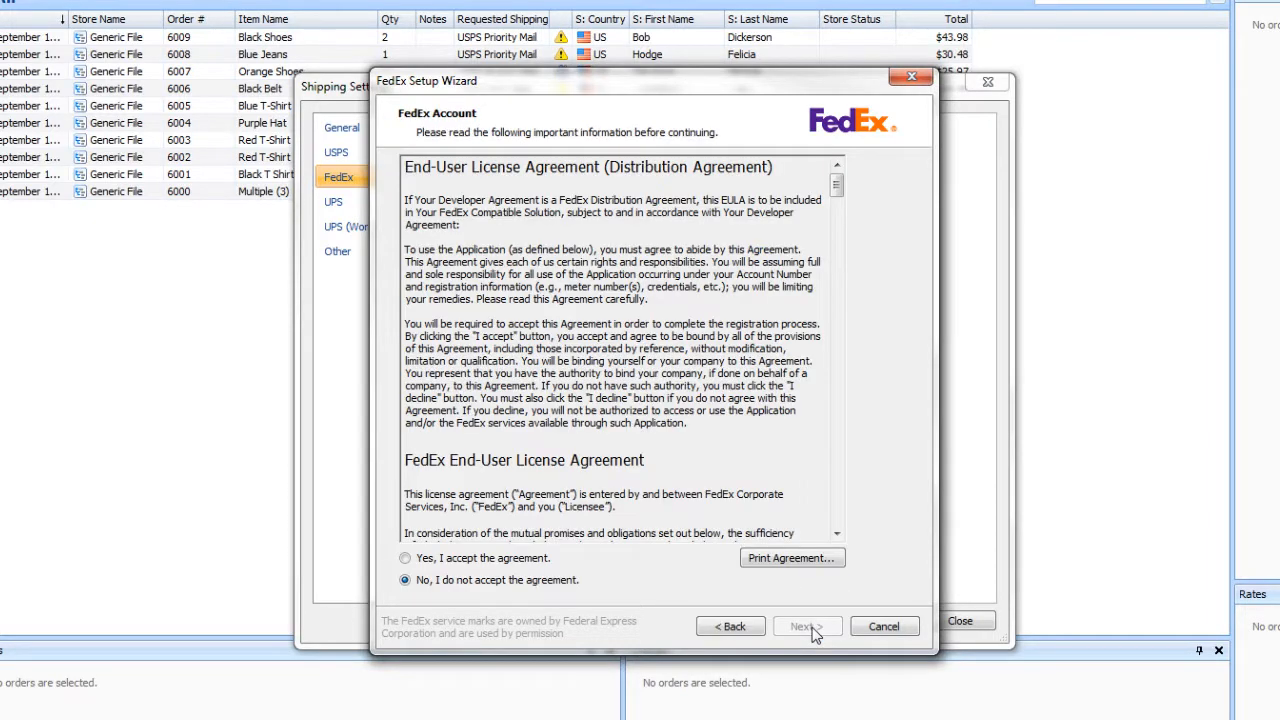
click(406, 558)
click(803, 627)
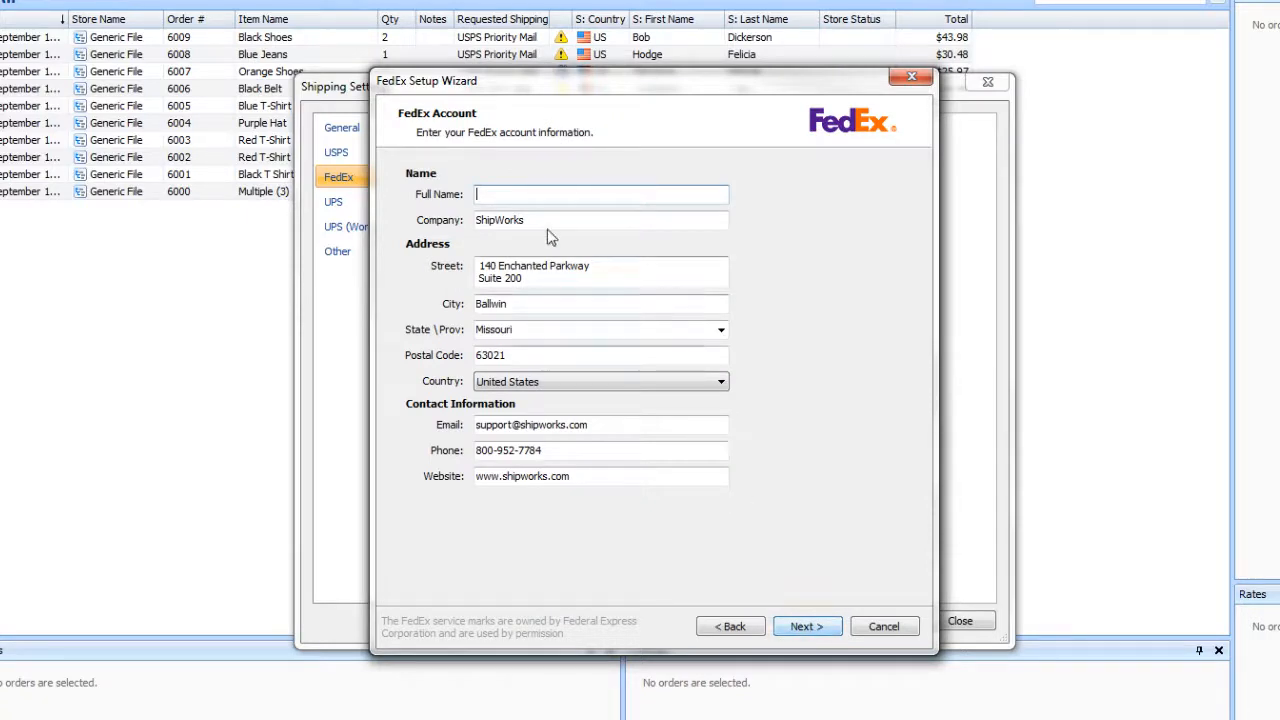
Step: Enter ShipWorks Support as the FedEx account's full name and accept the prefilled company, address and contact details
text(Ship)
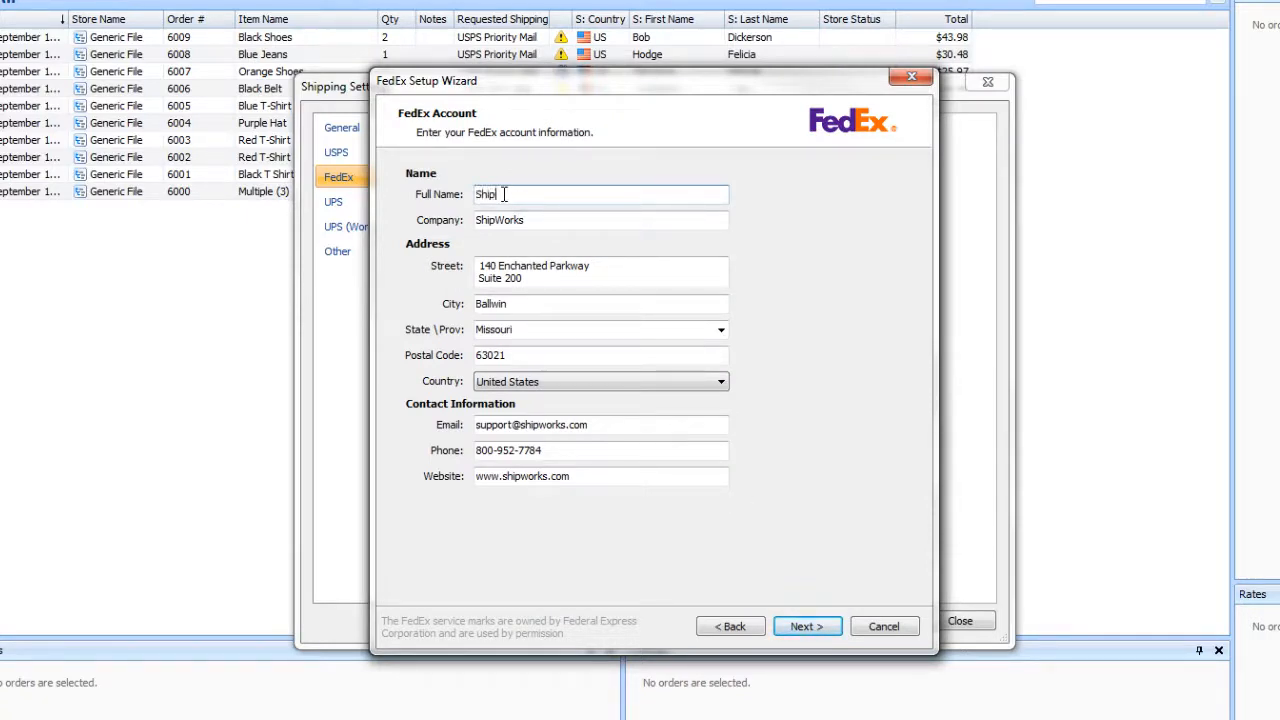
text(Works Support)
click(806, 628)
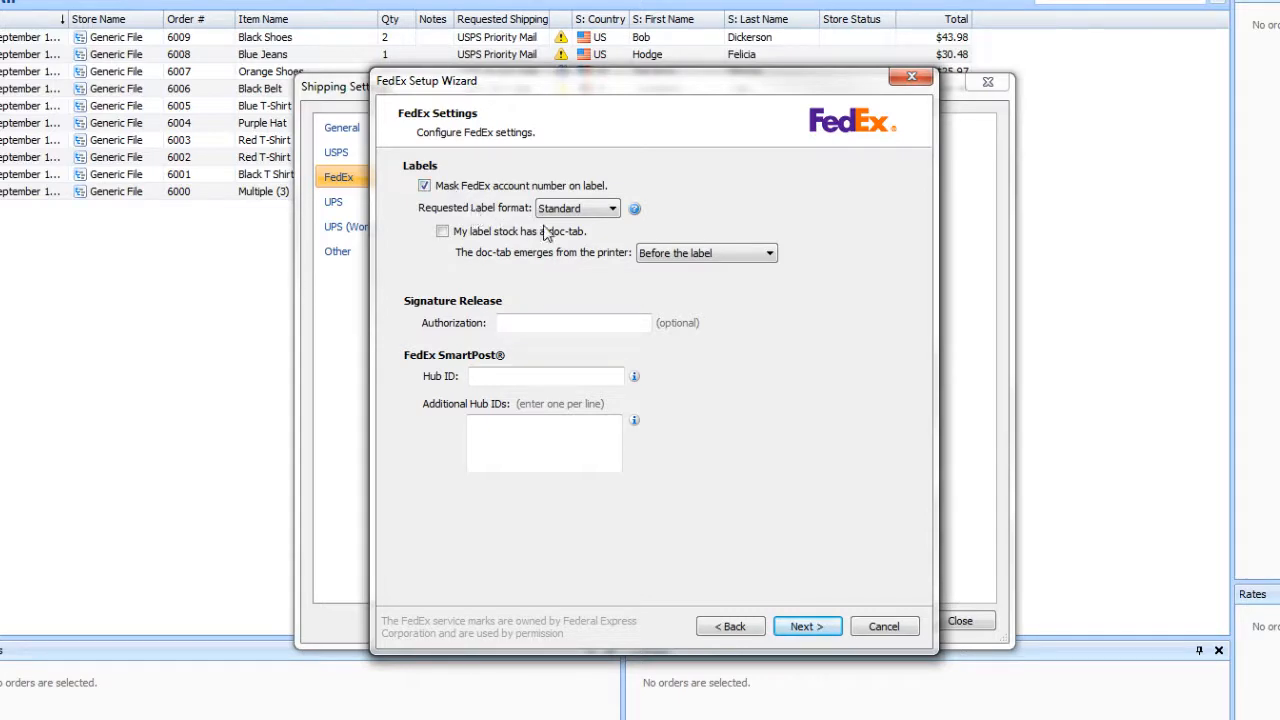
Step: Set the requested FedEx label format to Thermal - ZPL, keeping the doc-tab position at Before the label
click(612, 208)
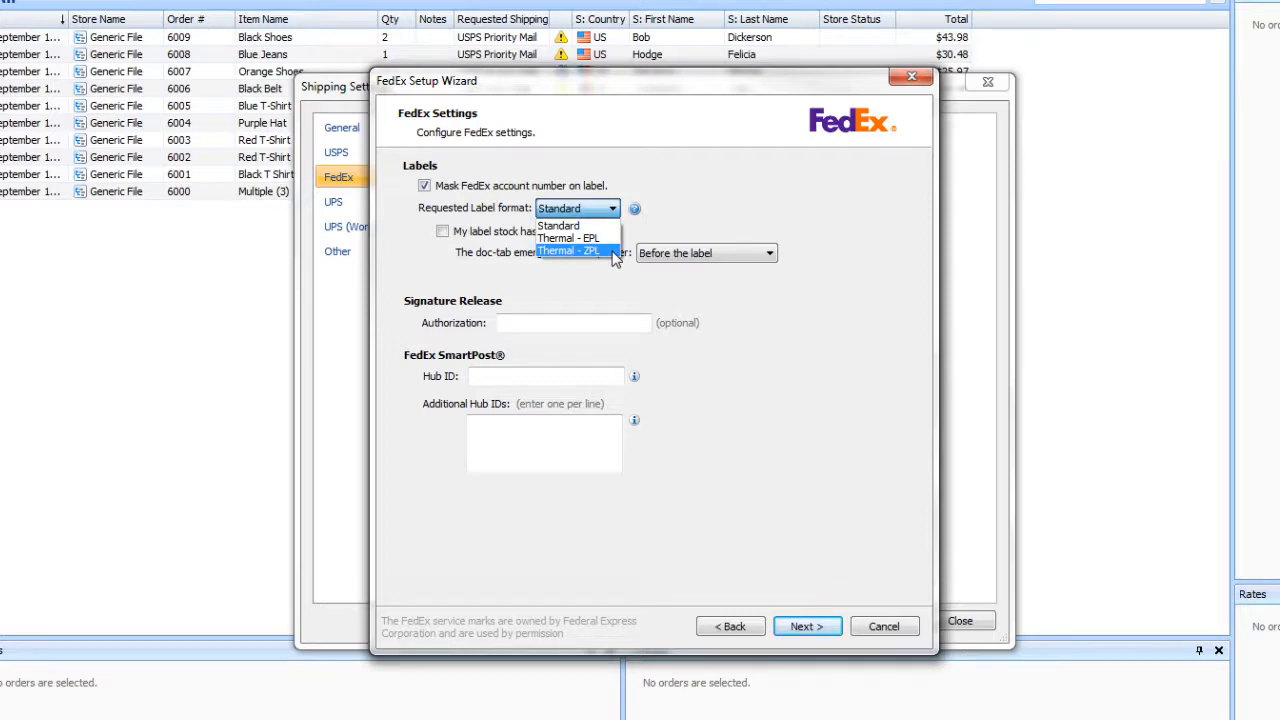
click(615, 258)
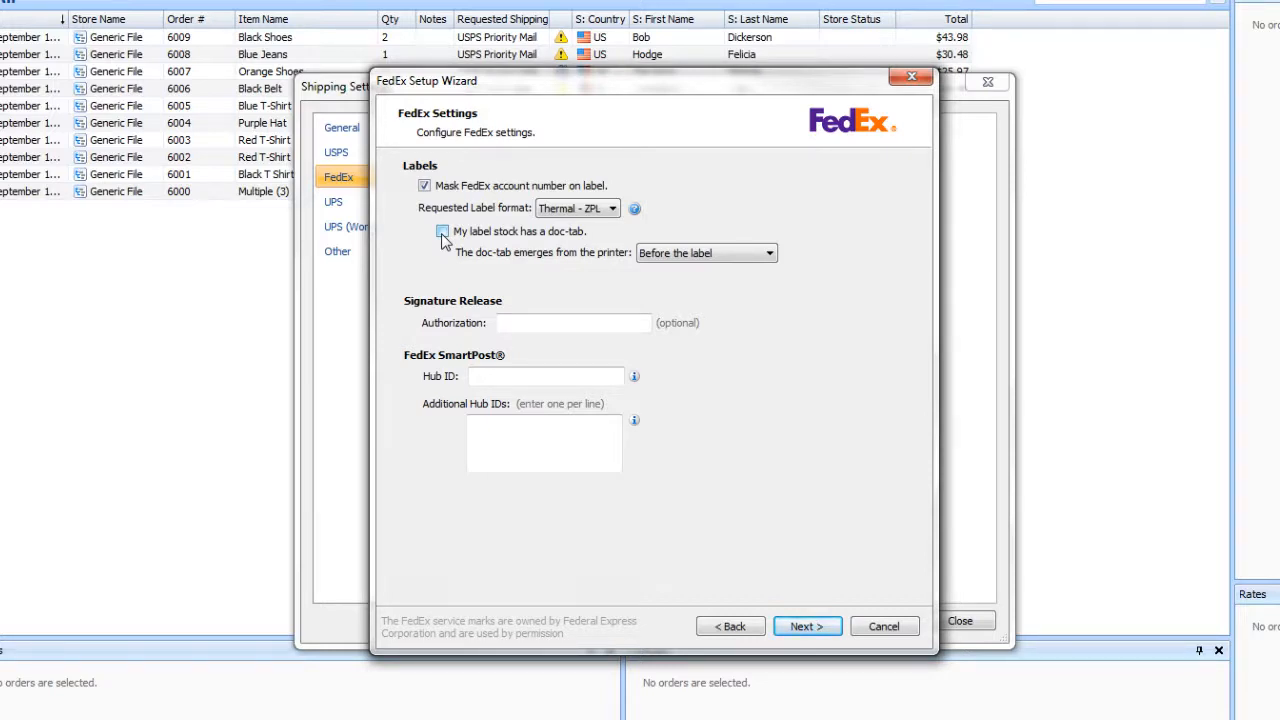
click(652, 258)
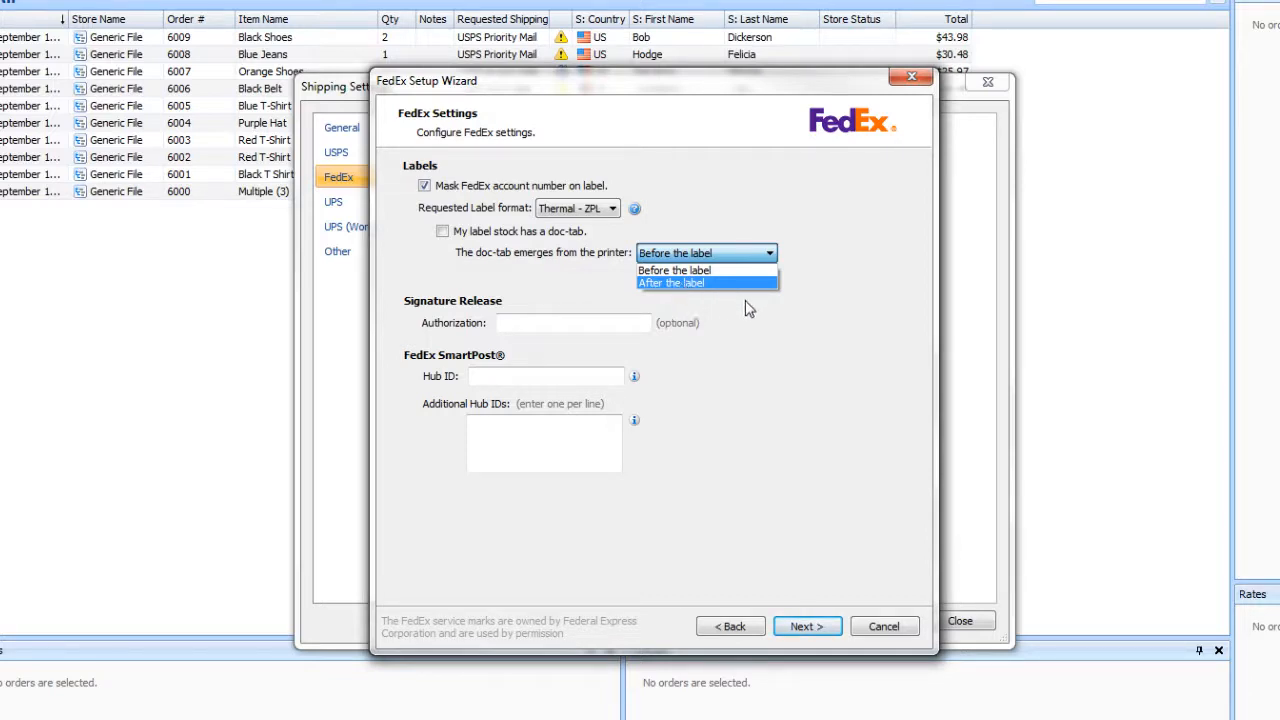
click(790, 327)
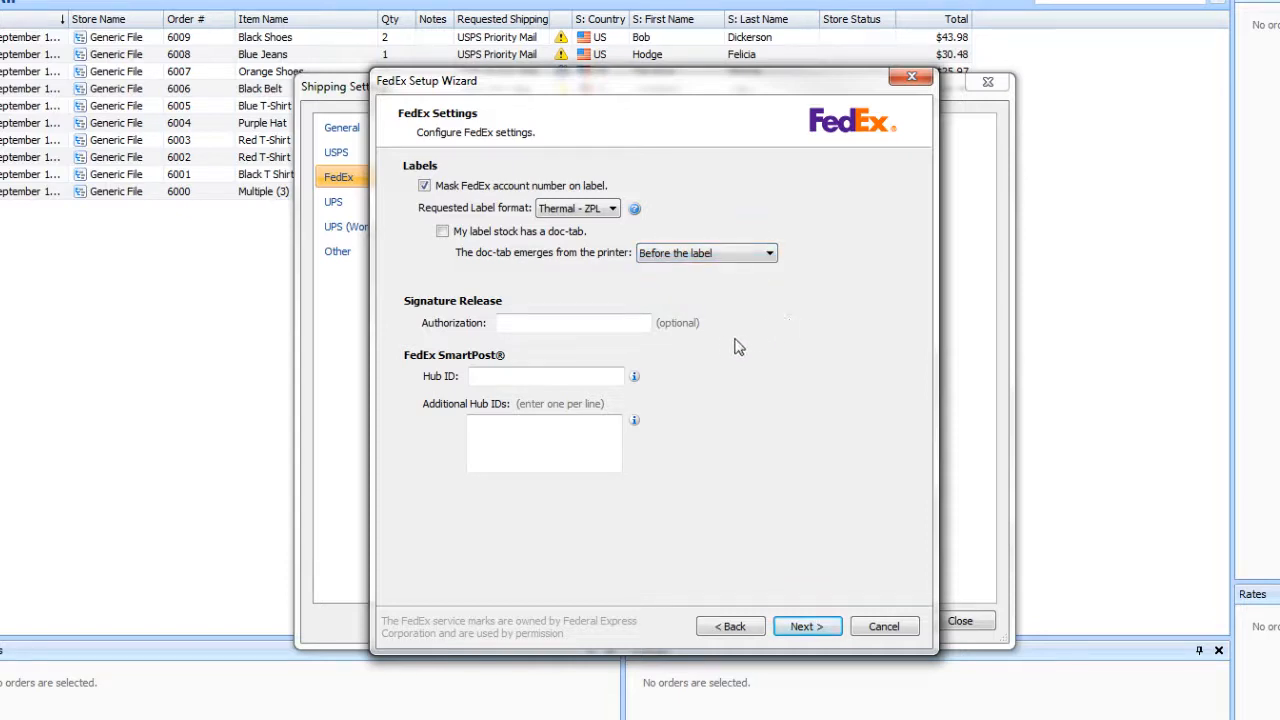
Step: Set the FedEx SmartPost Hub ID to 5531, leave the signature release authorization blank, and accept the FedEx settings
click(575, 322)
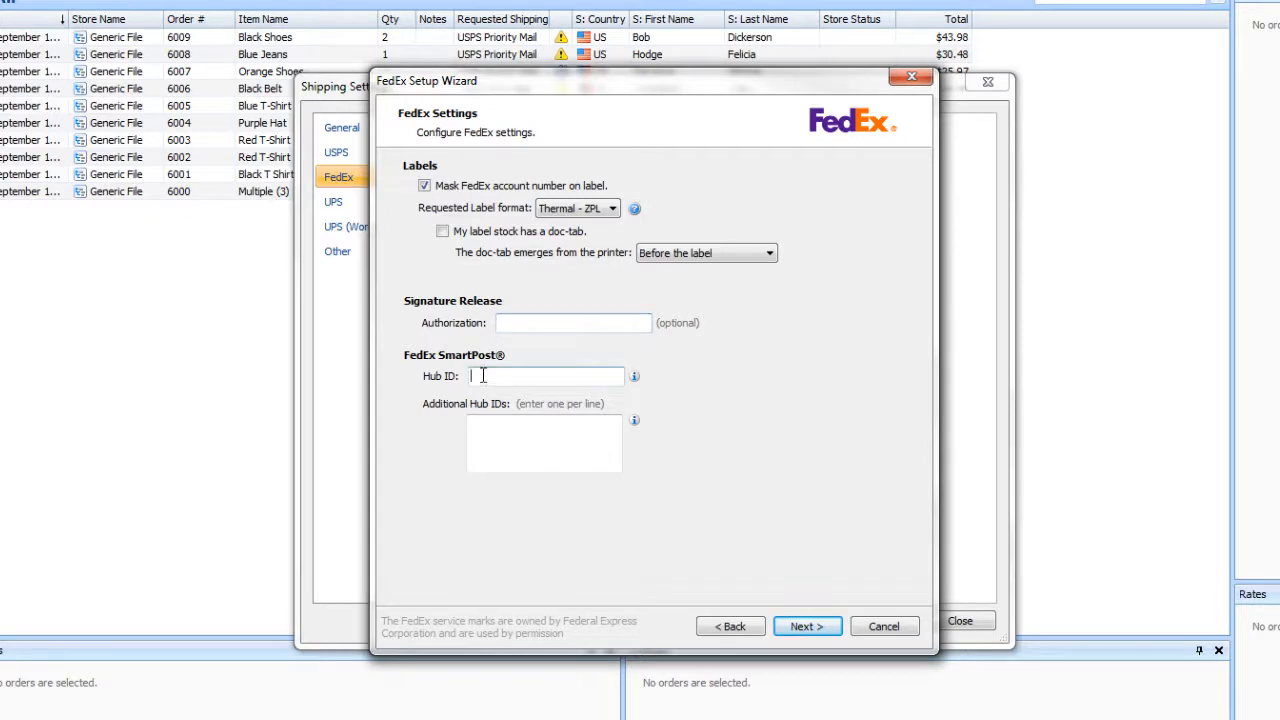
click(483, 376)
text(5531)
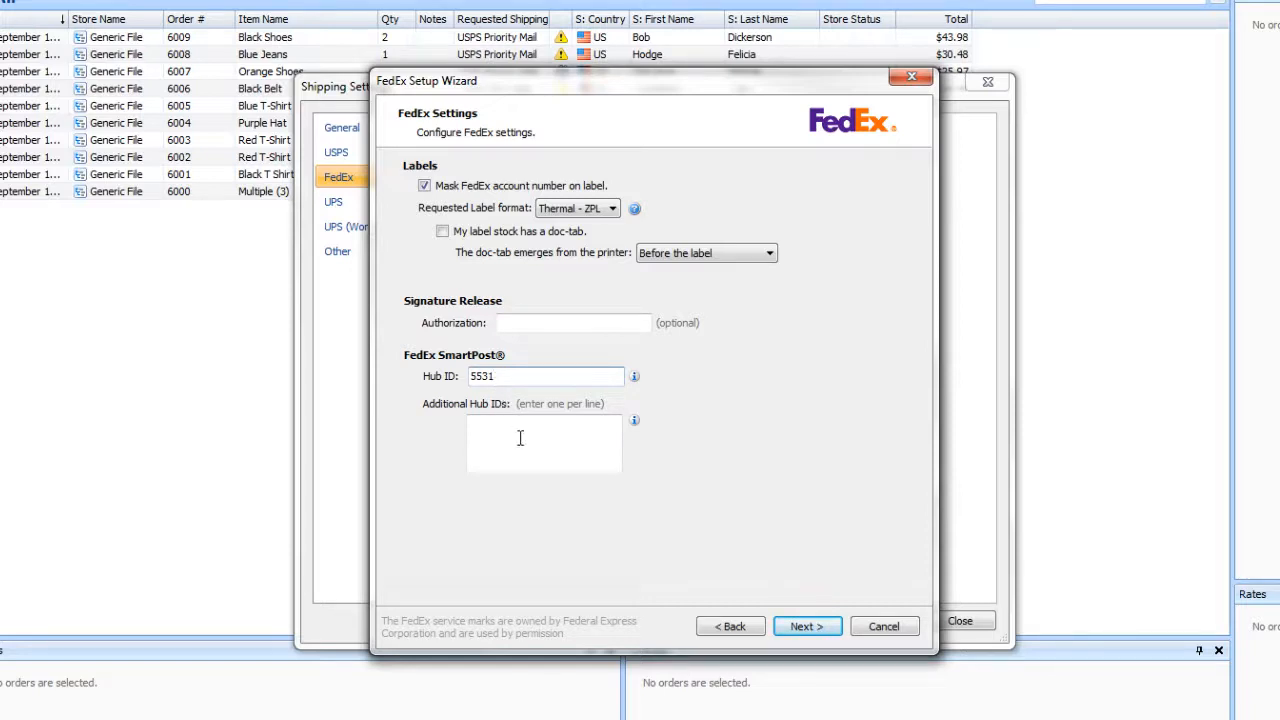
click(806, 627)
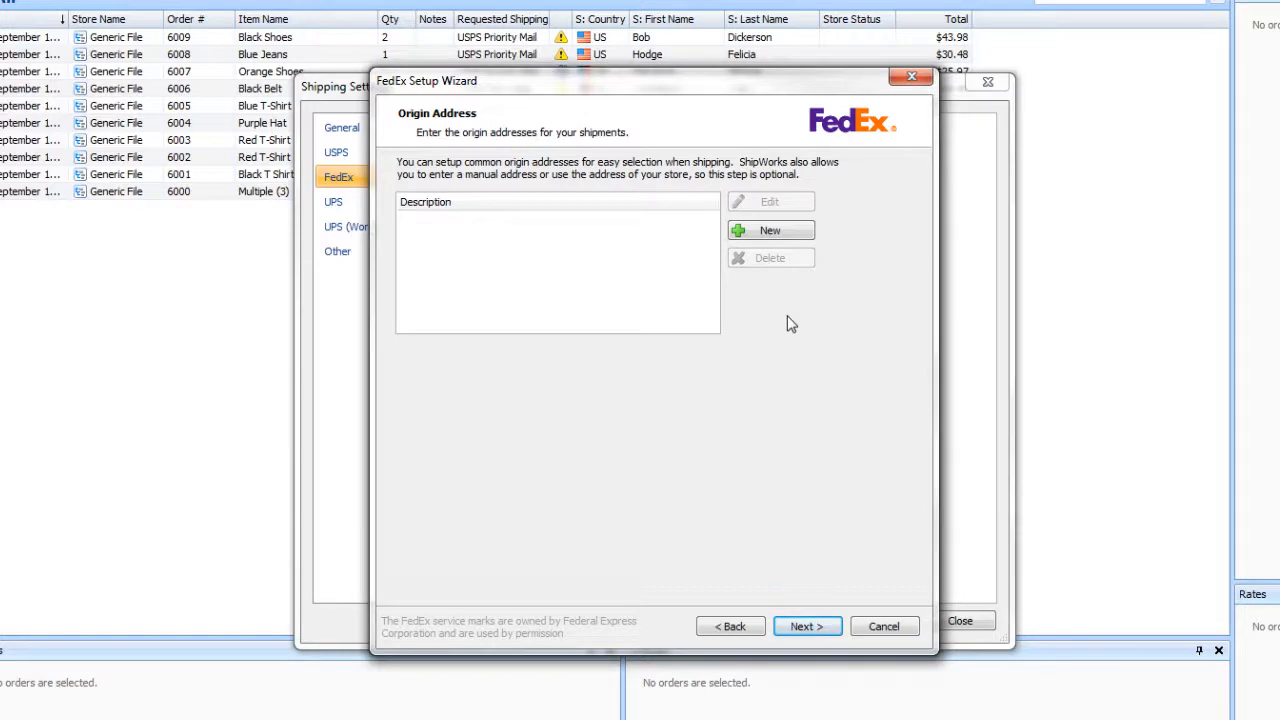
click(794, 231)
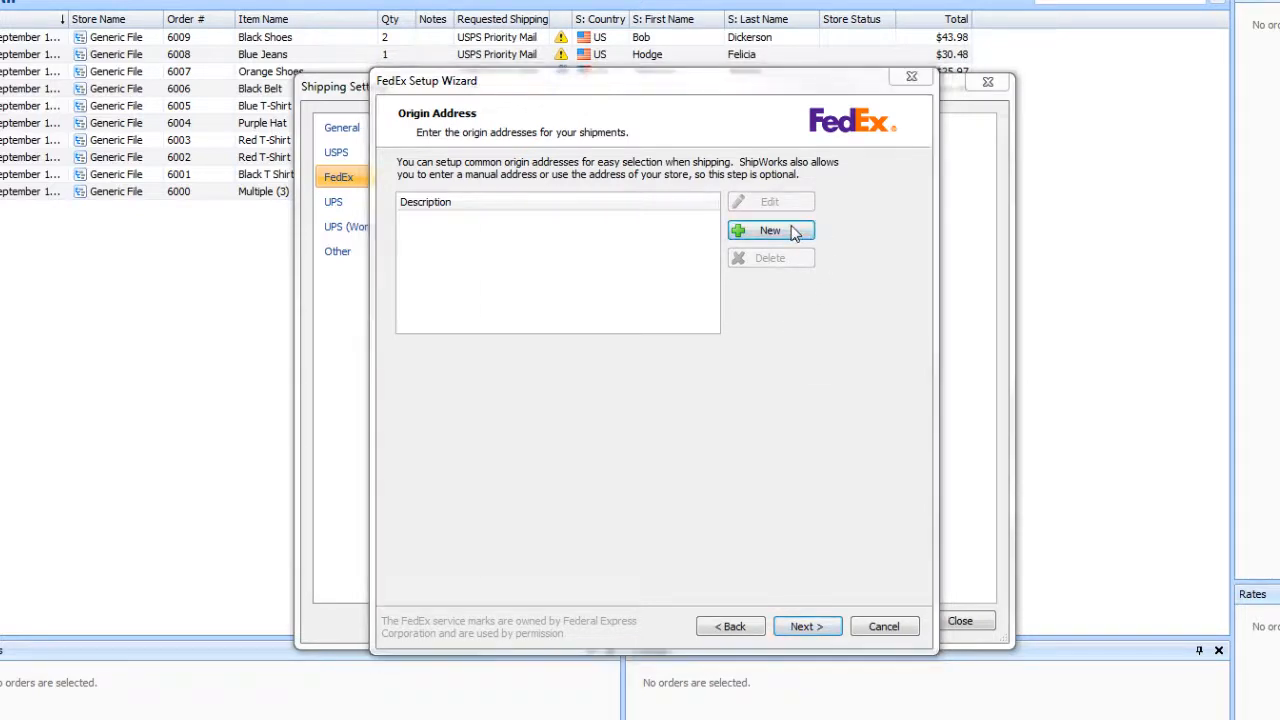
text(Wa)
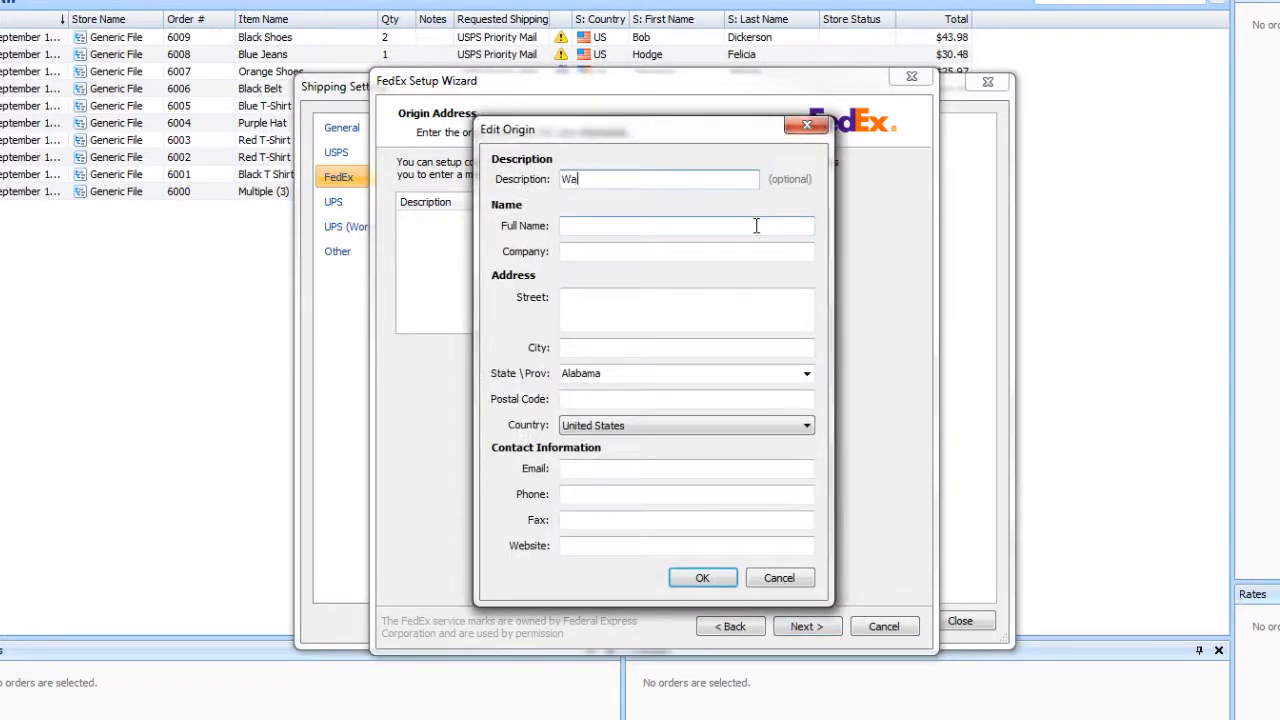
text(rehouse 2)
drag(625, 179, 558, 180)
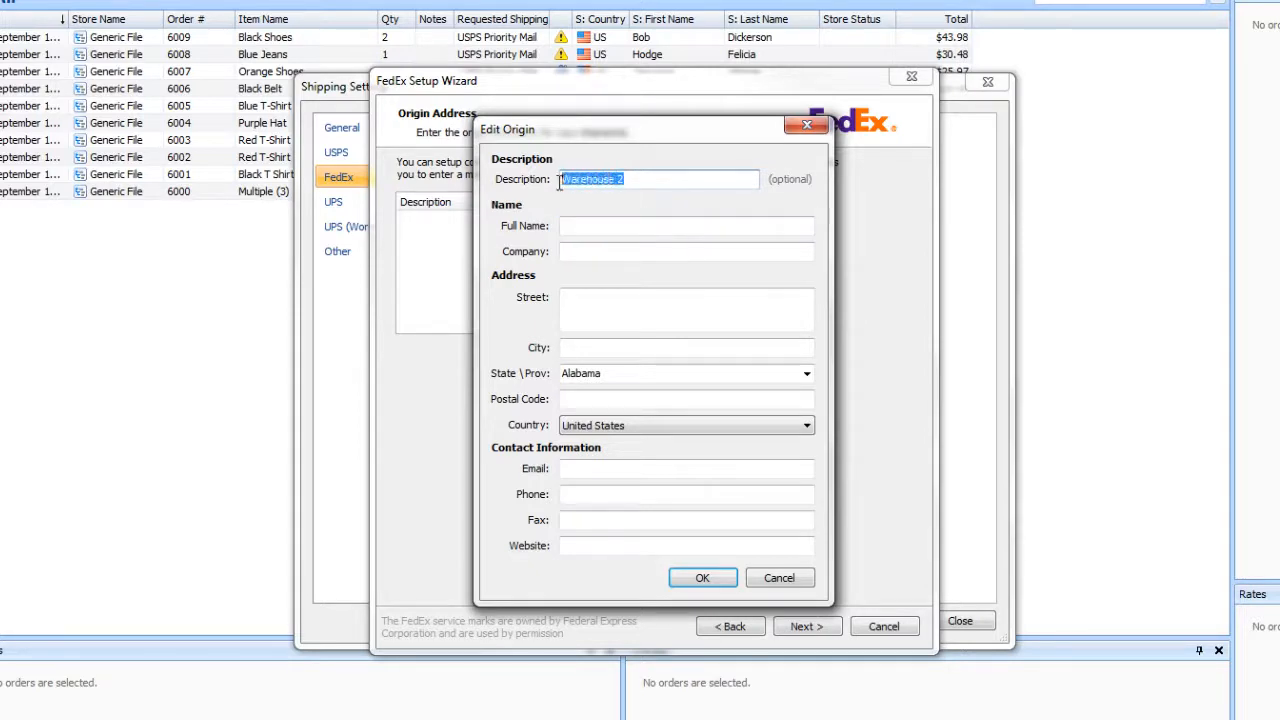
key(BackSpace)
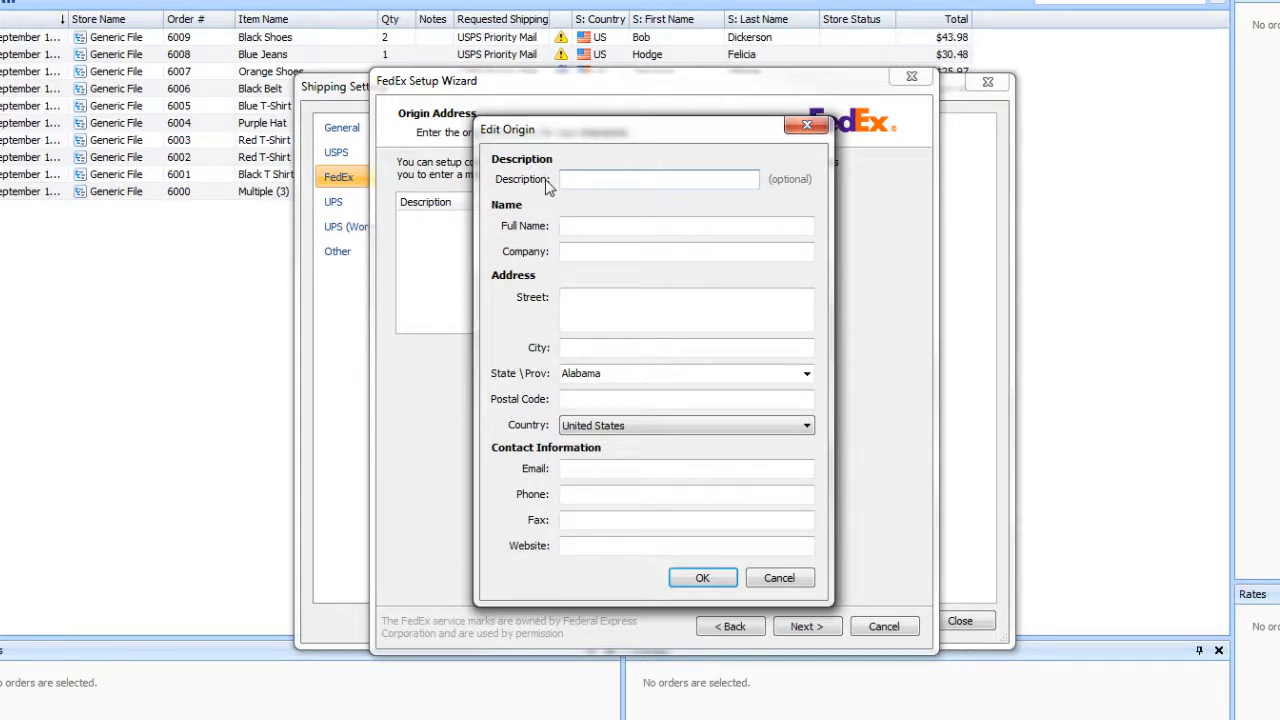
click(779, 578)
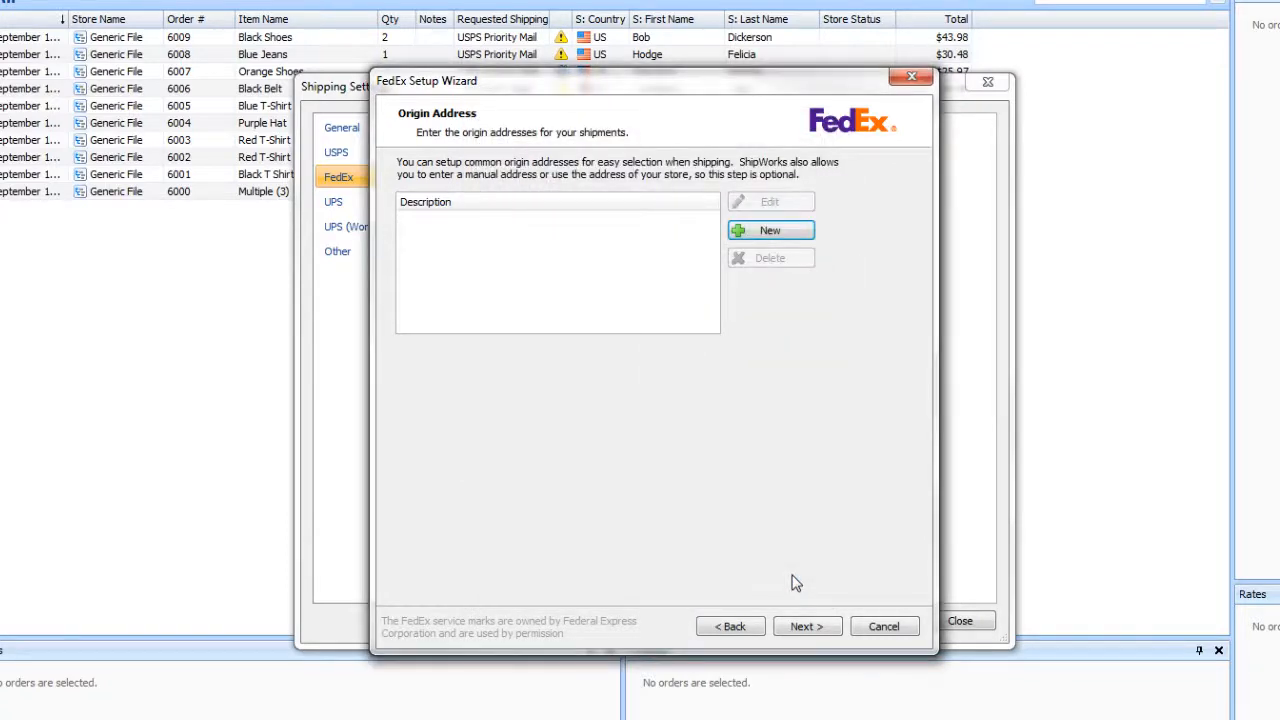
Step: Skip the origin addresses and set the service in the Defaults - FedEx shipping profile to FedEx Home Delivery
click(824, 626)
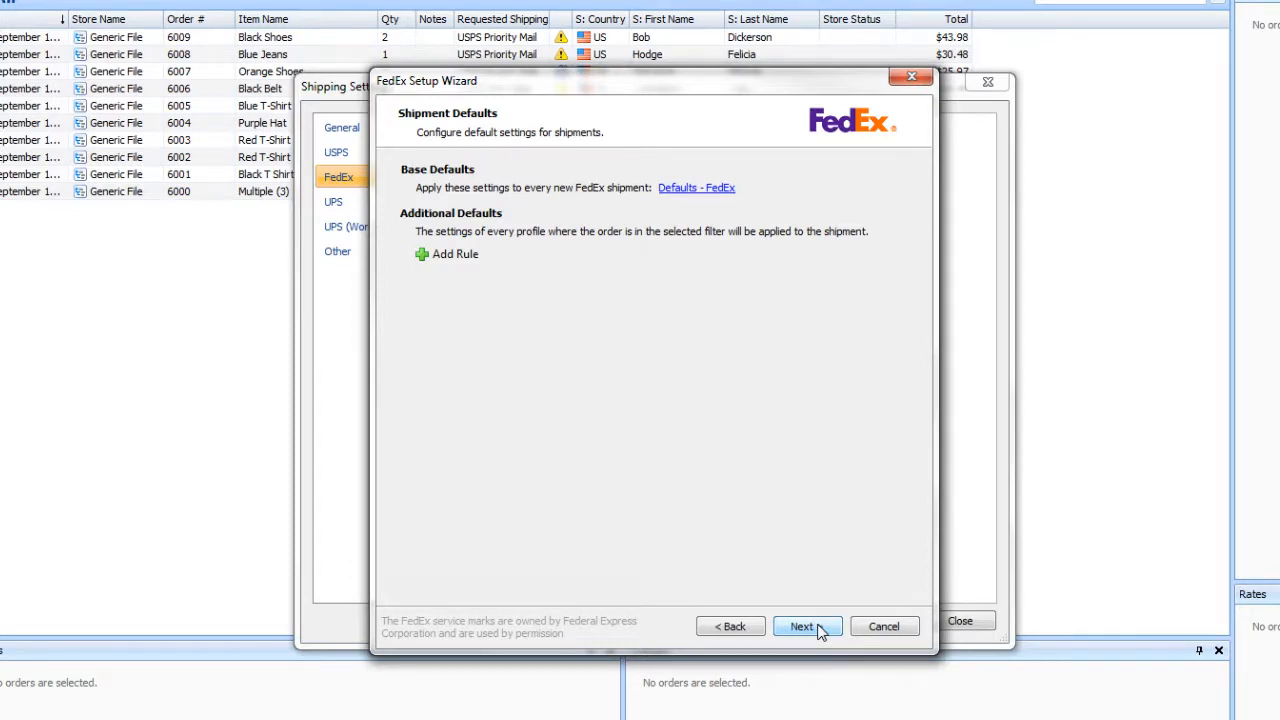
click(688, 193)
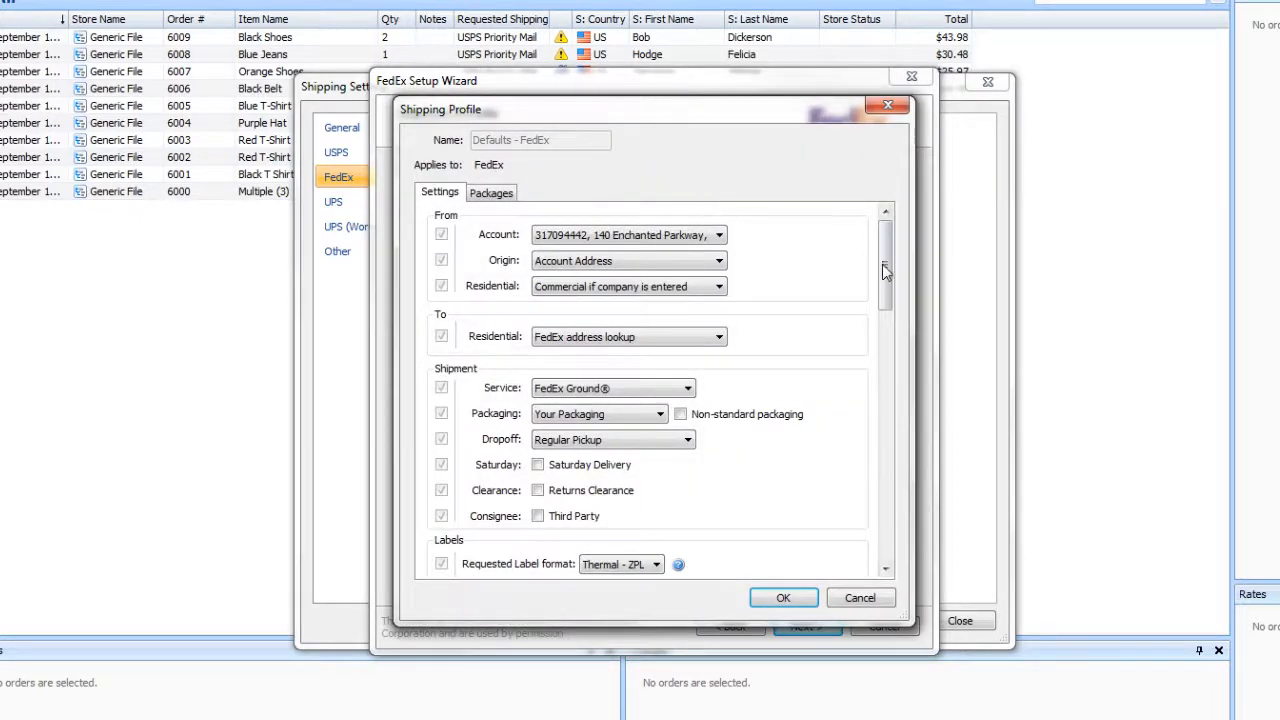
drag(883, 270, 880, 306)
click(686, 243)
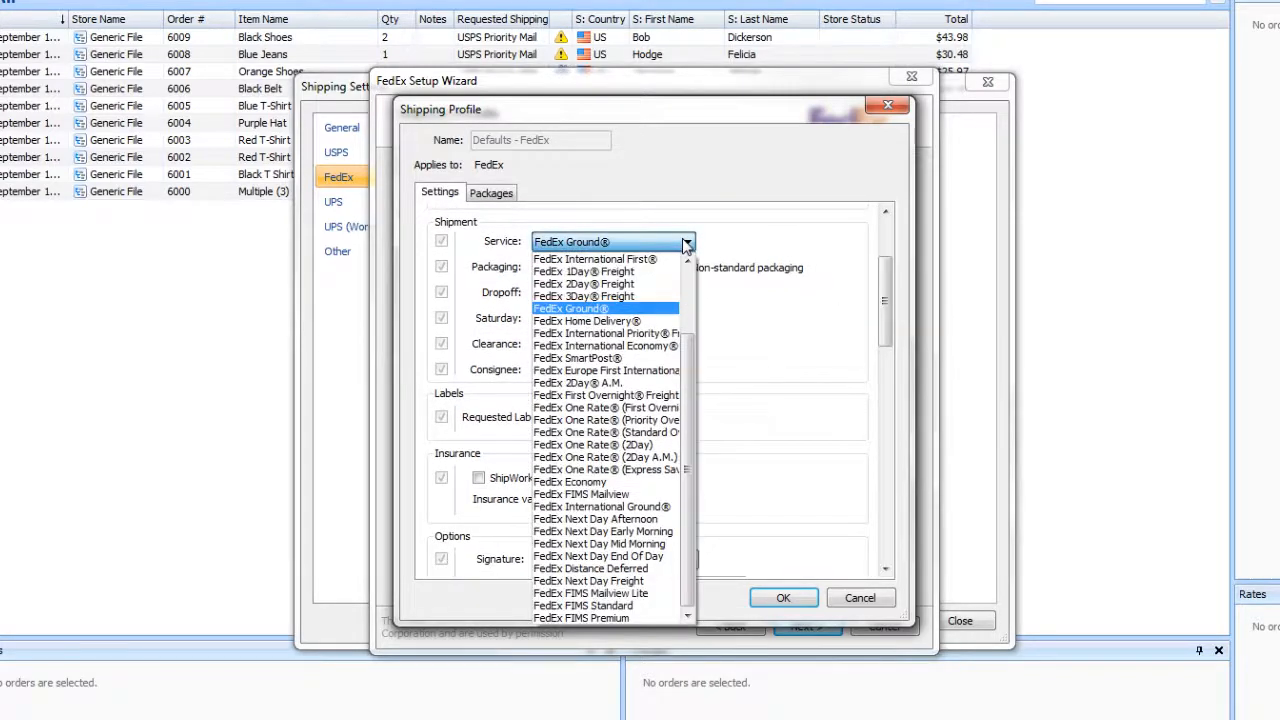
click(633, 321)
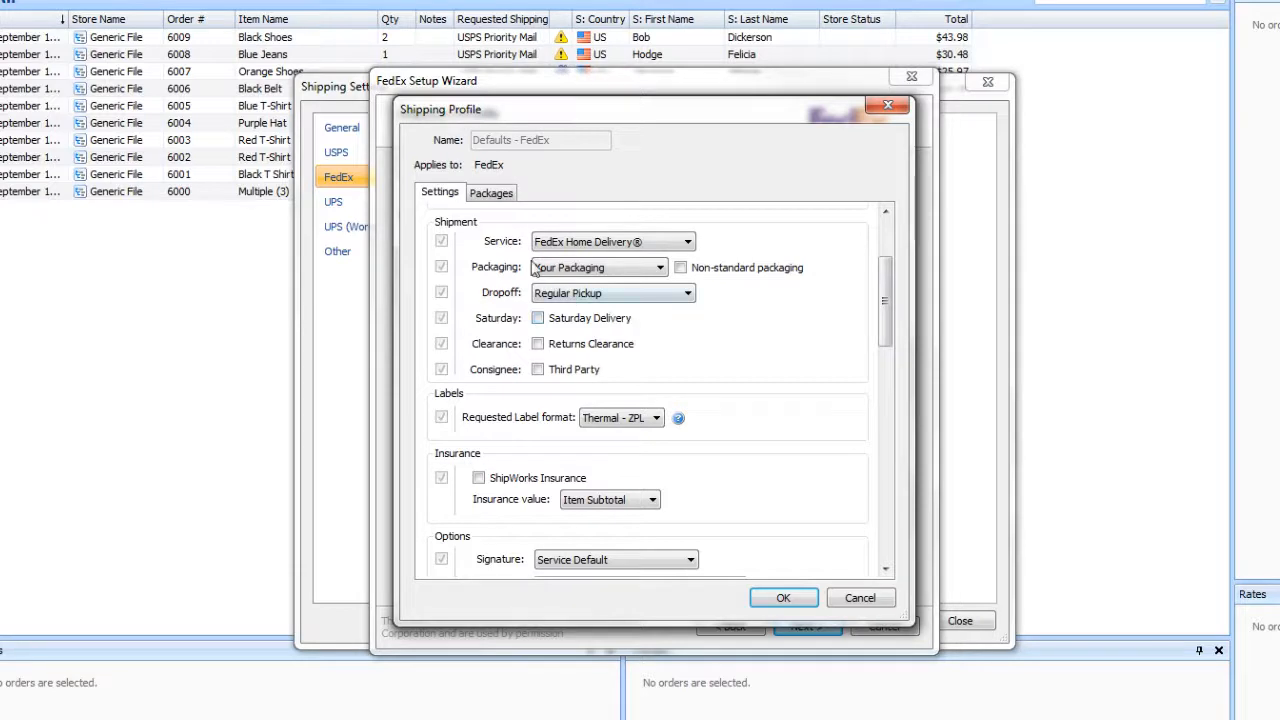
Step: Enable one default package in the FedEx profile with dimensions of 10 x 5 x 7 in, and save the profile
click(492, 197)
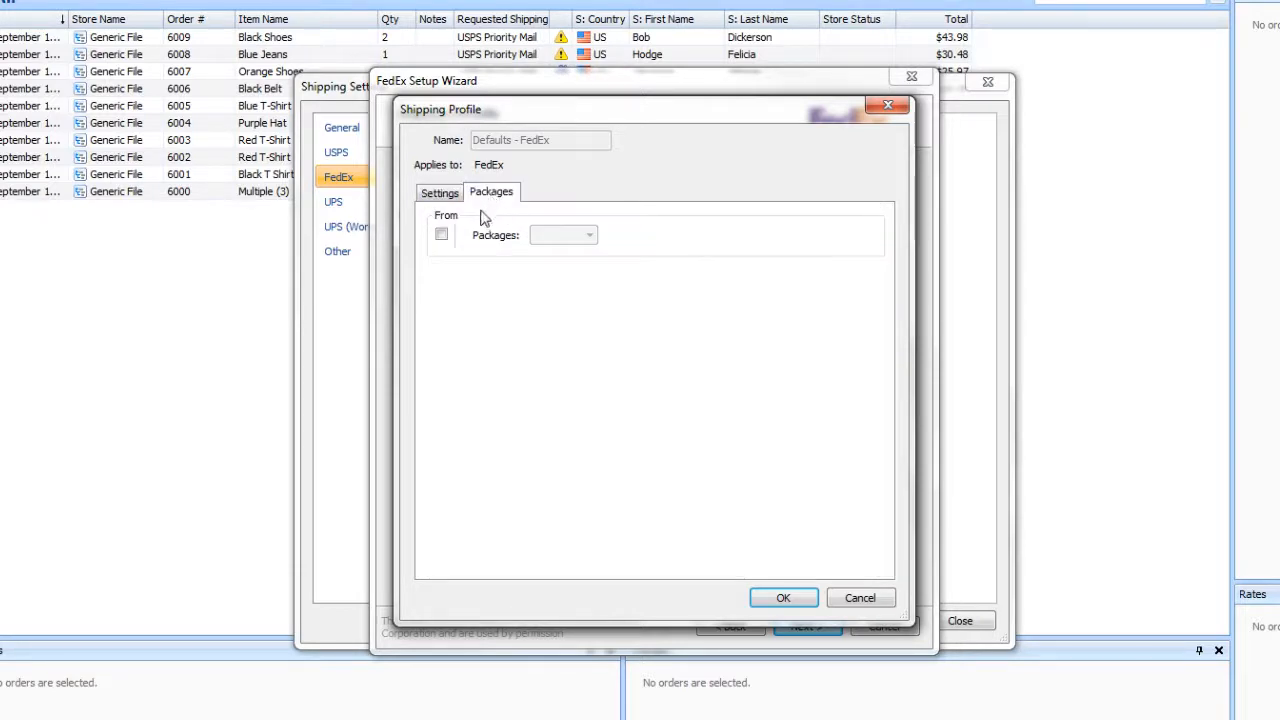
click(441, 236)
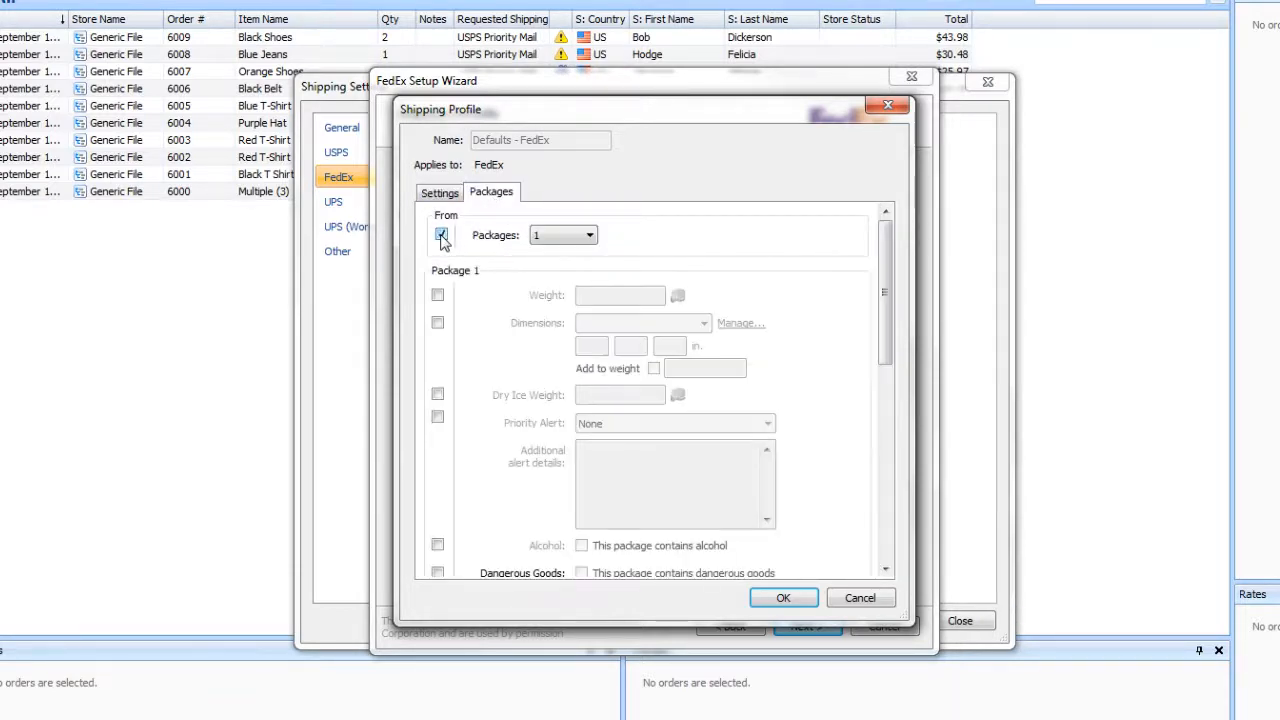
click(437, 321)
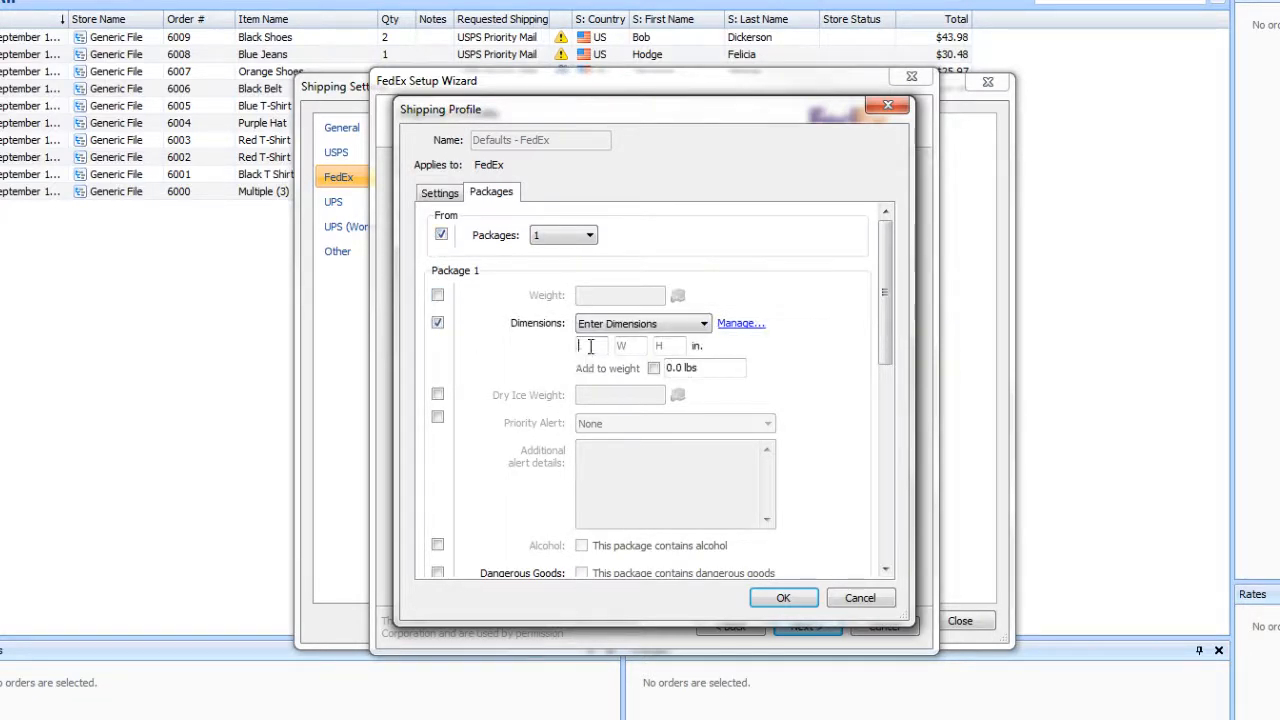
text(10)
key(Tab)
text(5)
key(Tab)
text(7)
key(Tab)
drag(878, 345, 882, 318)
click(804, 597)
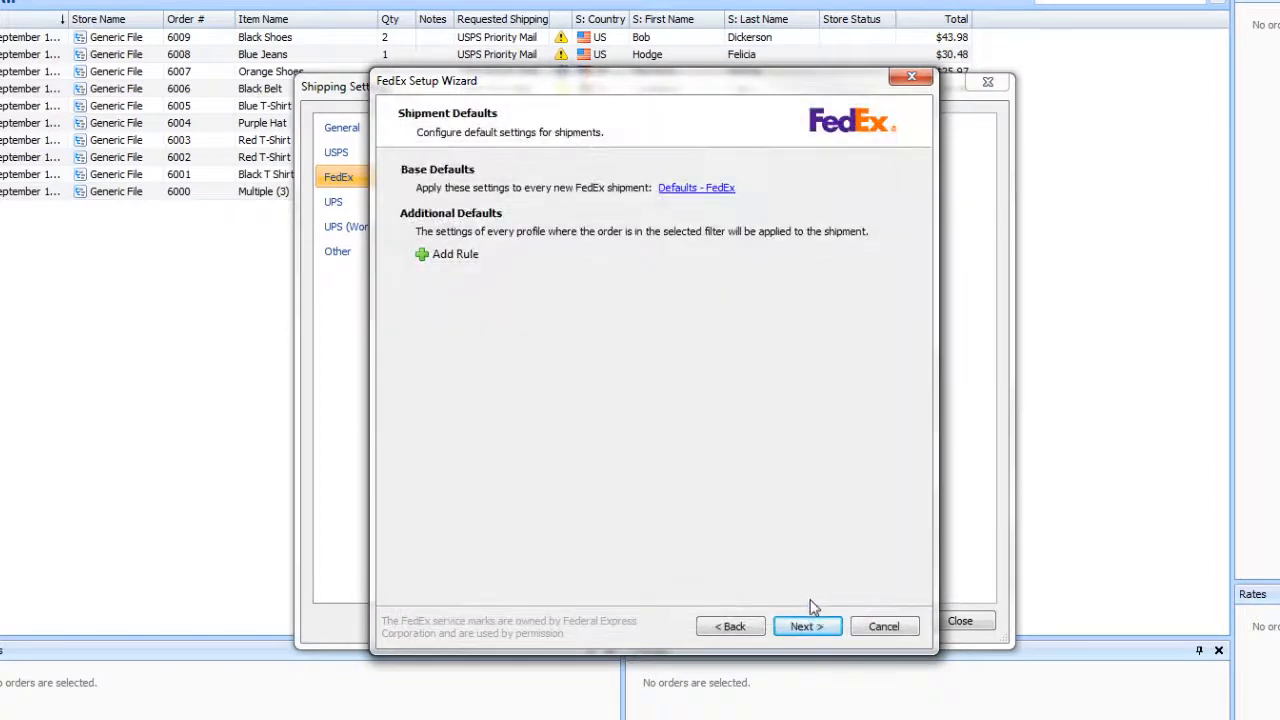
Step: Assign the default printer to the Labels\Commercial Invoice template and accept the preset printing rules and processing setup
click(817, 628)
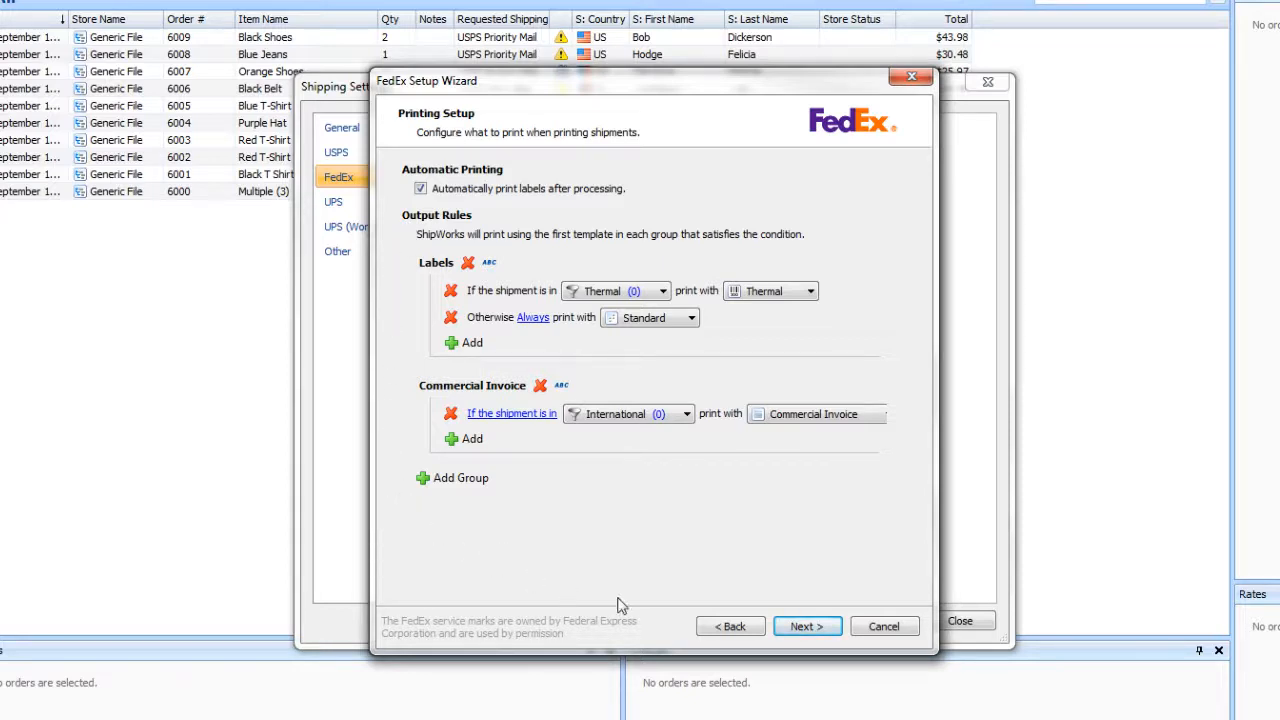
click(833, 628)
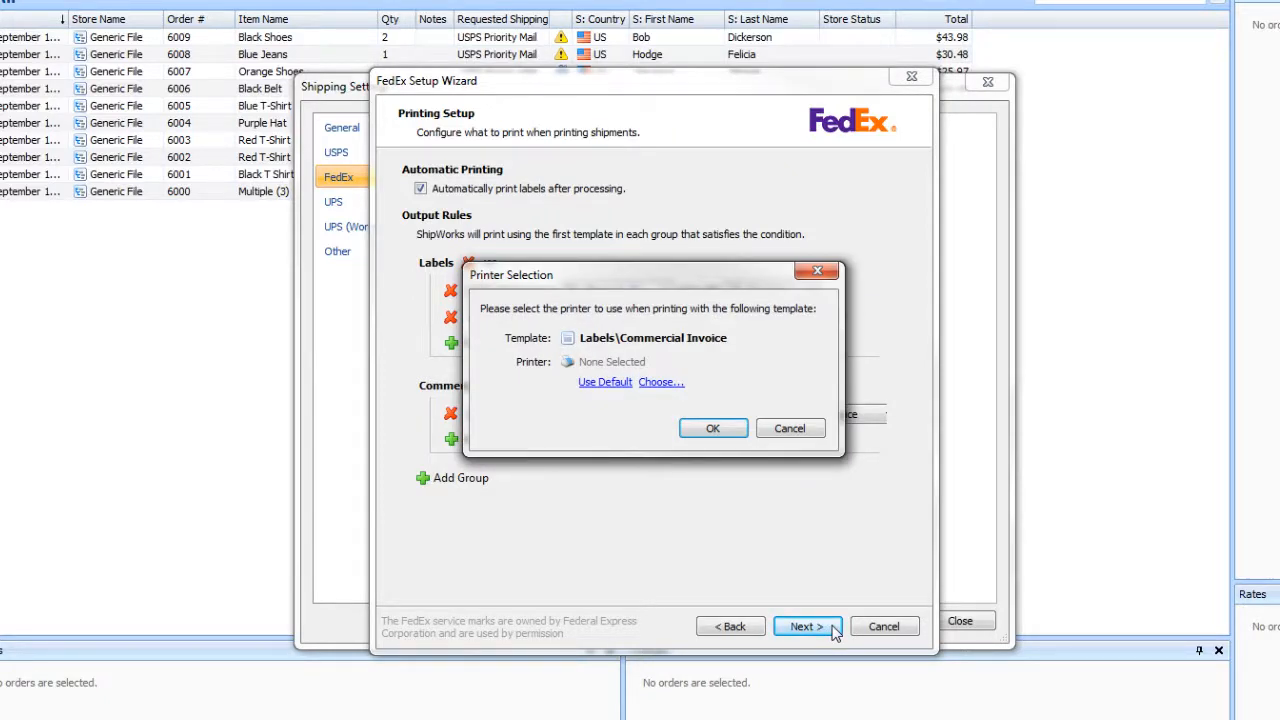
click(620, 385)
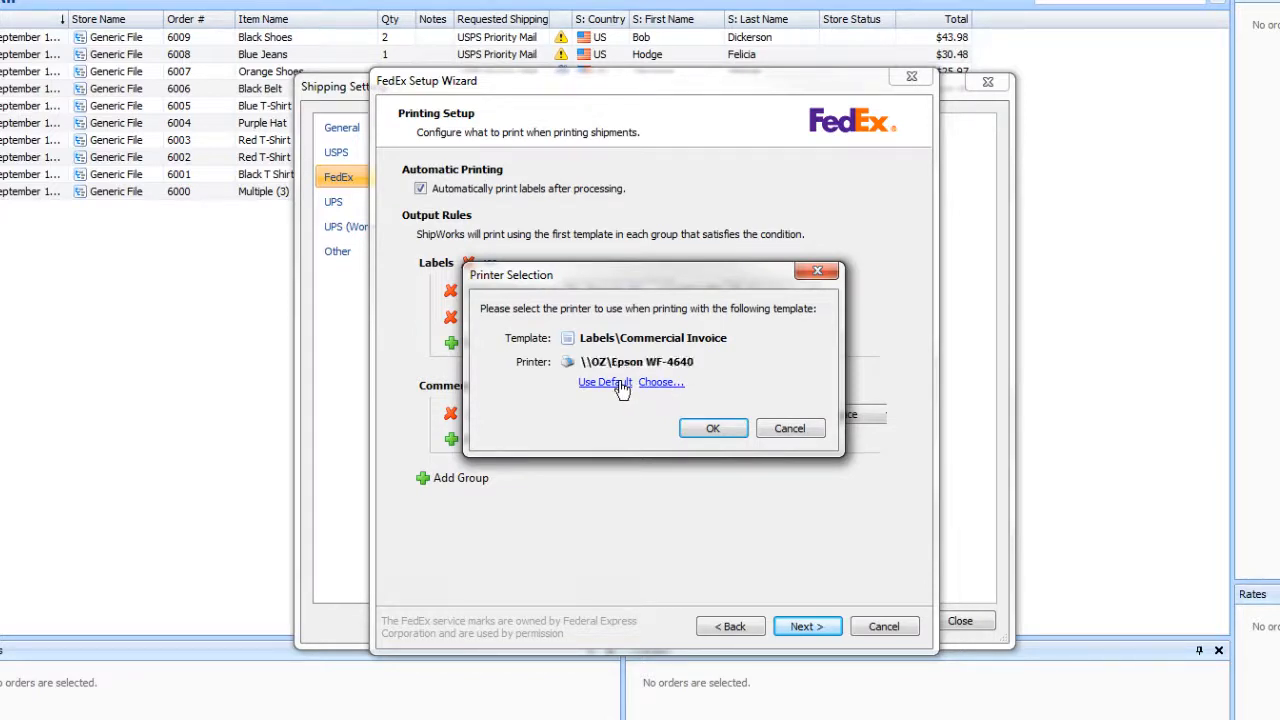
click(713, 428)
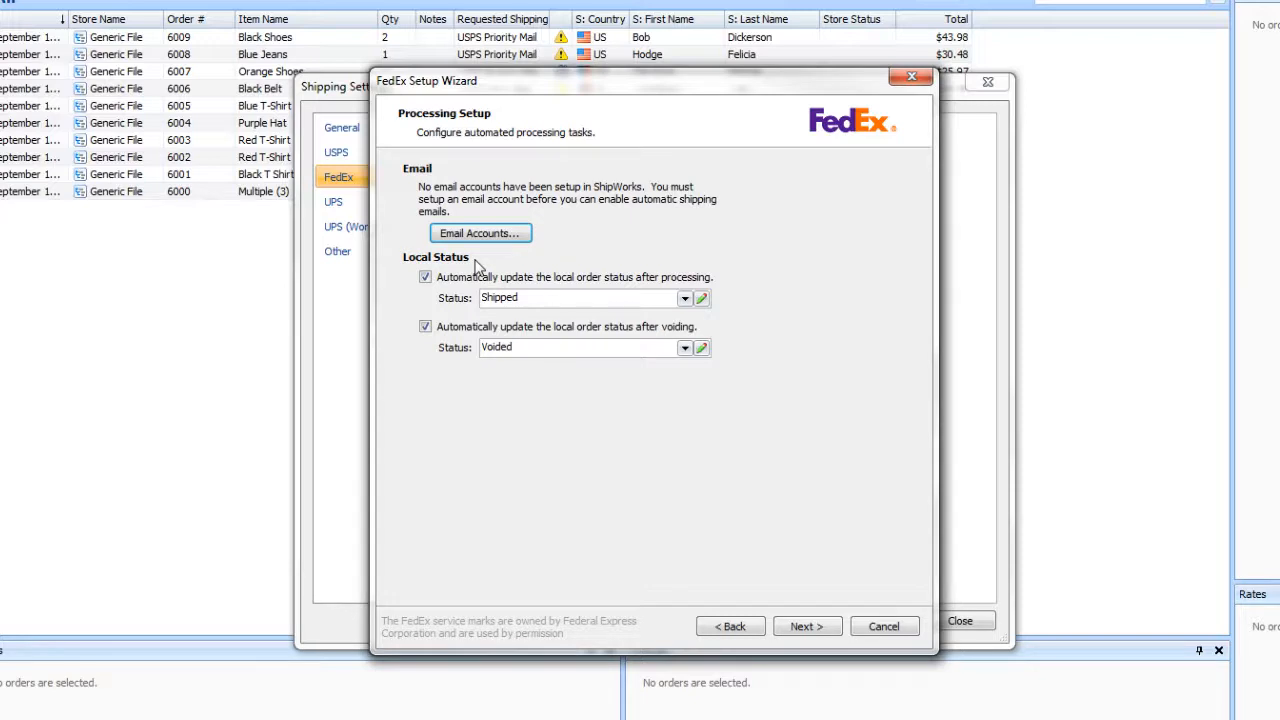
click(807, 627)
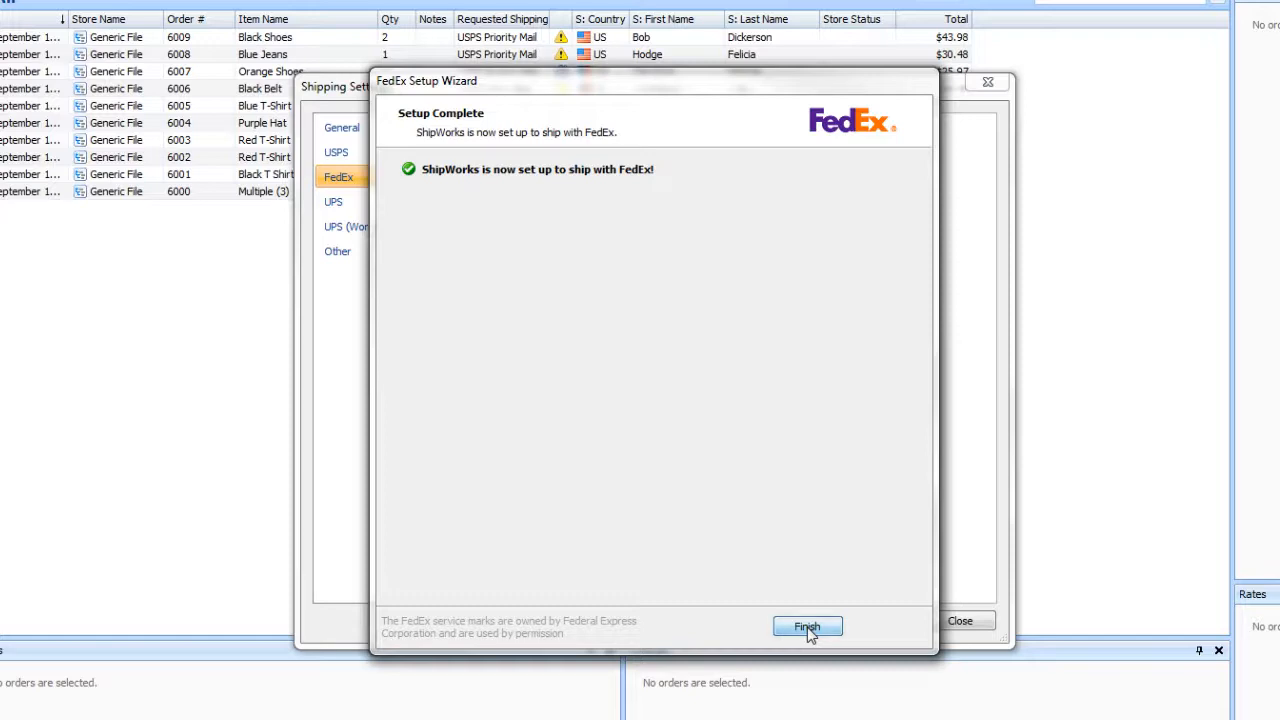
Step: Finish the FedEx Setup Wizard and bring up the FIMS options in the FedEx shipping settings
click(807, 627)
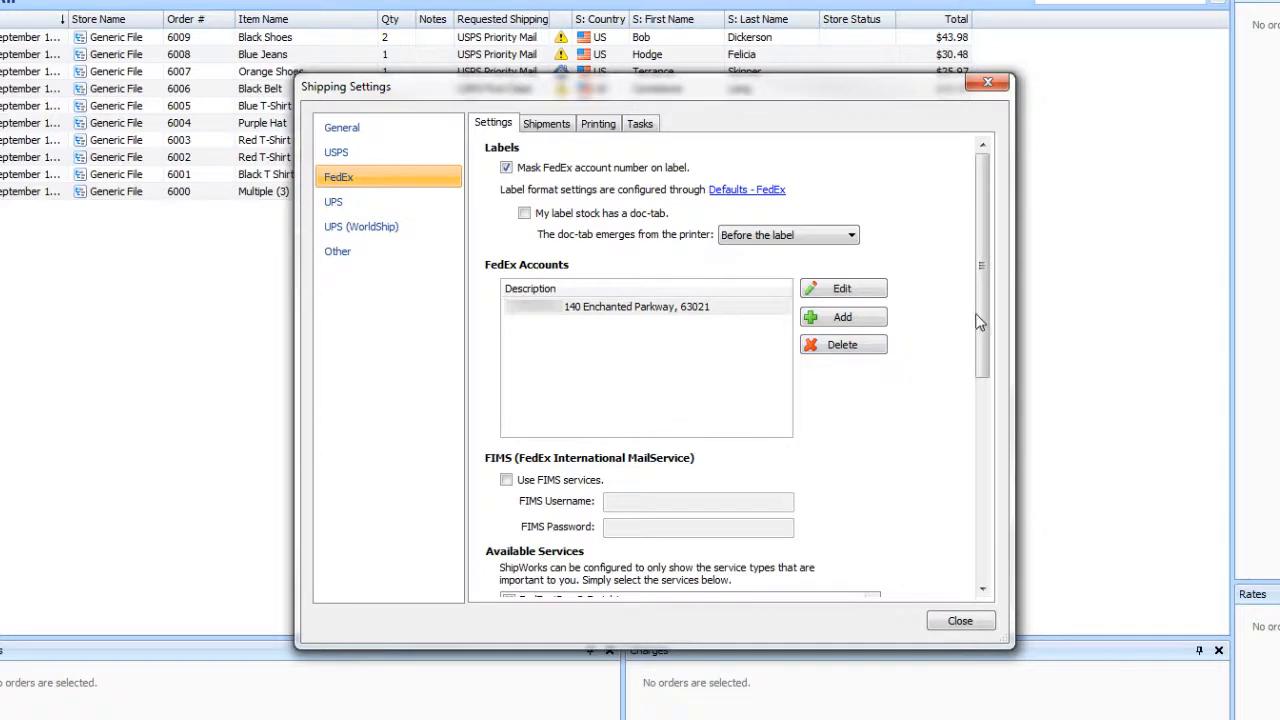
drag(983, 303, 966, 461)
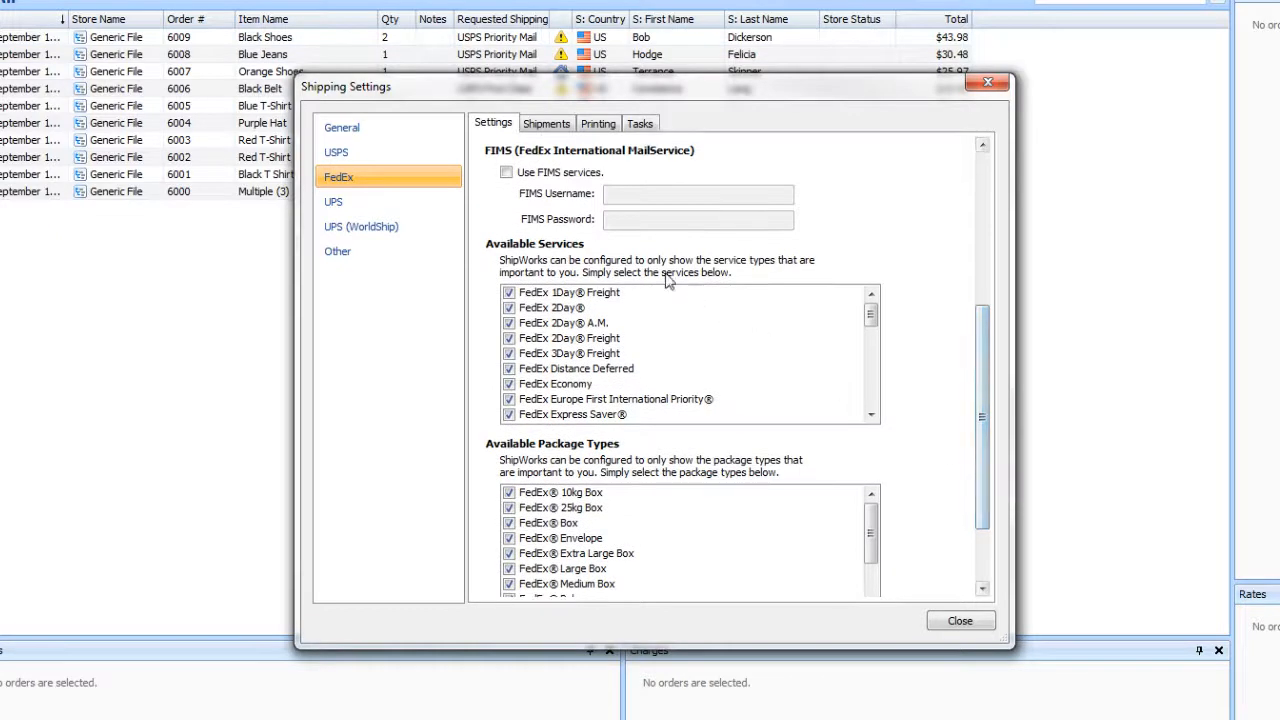
Step: Enable FIMS services, visit the FIMS username and password fields without filling them, and disable FIMS services again
click(506, 173)
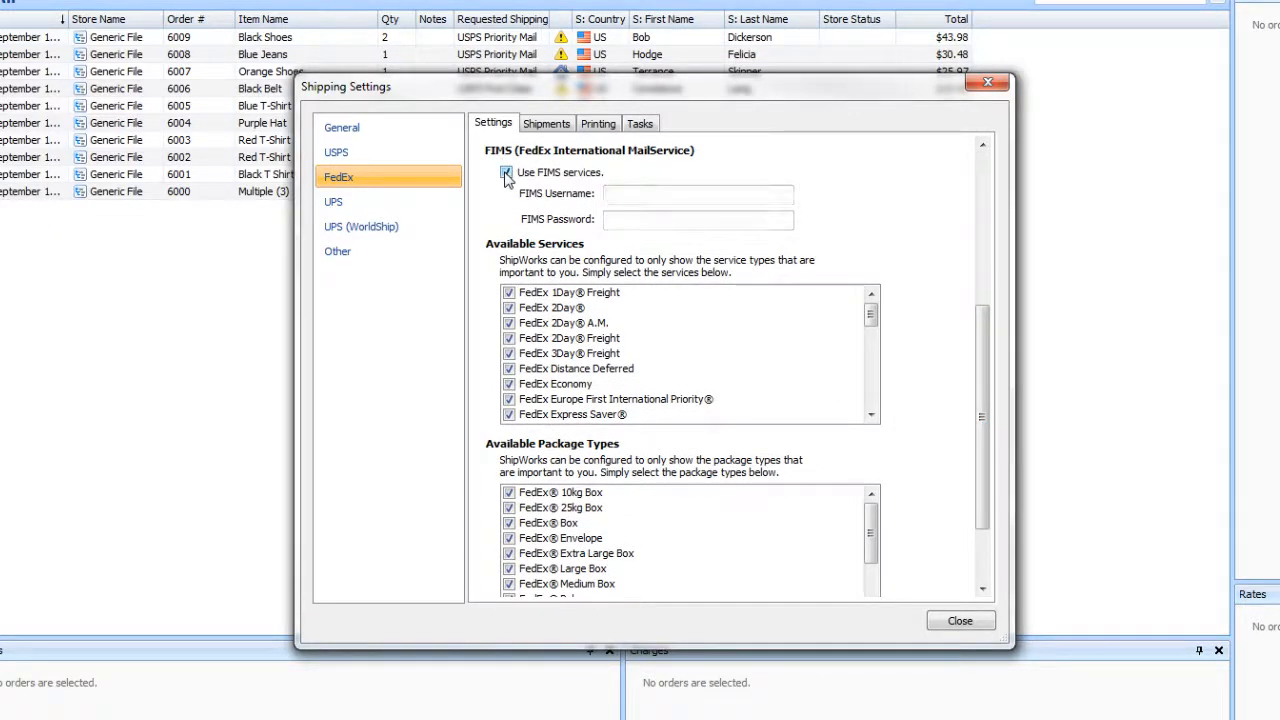
click(615, 200)
click(618, 223)
click(506, 173)
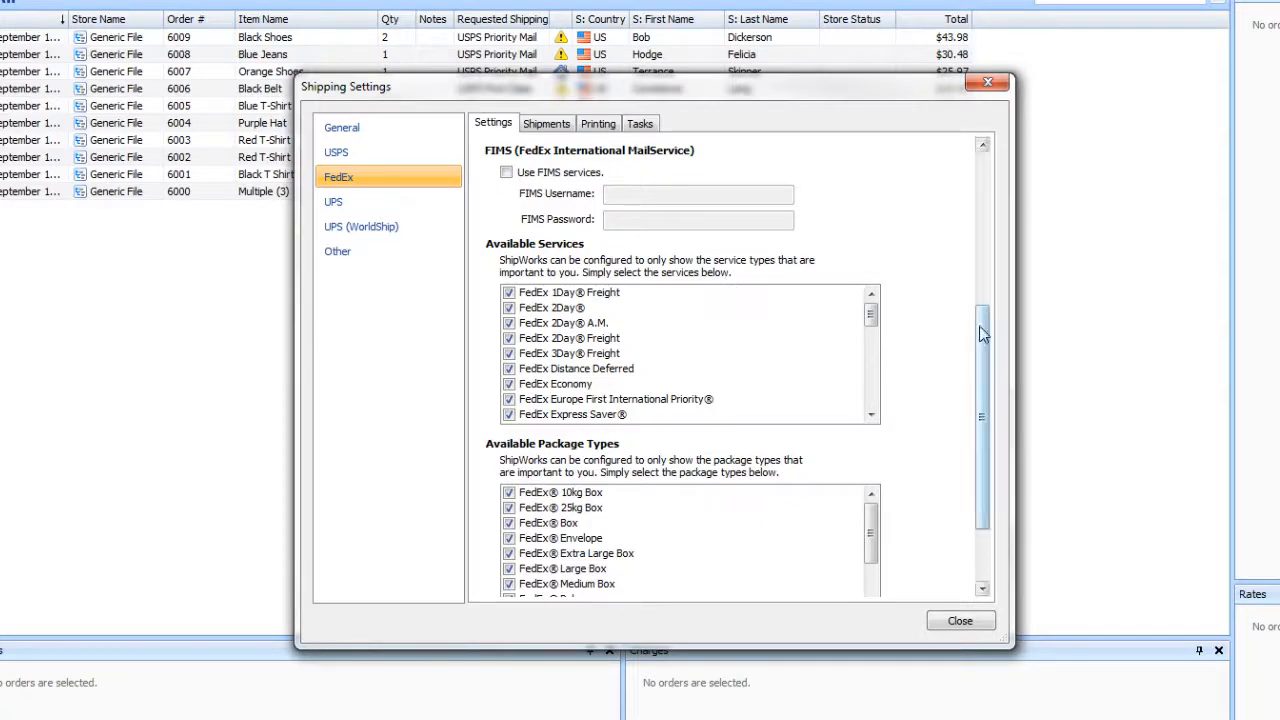
Step: Exclude FedEx Express Saver, FedEx Europe First International Priority and FedEx Economy from the available services
drag(981, 327, 983, 380)
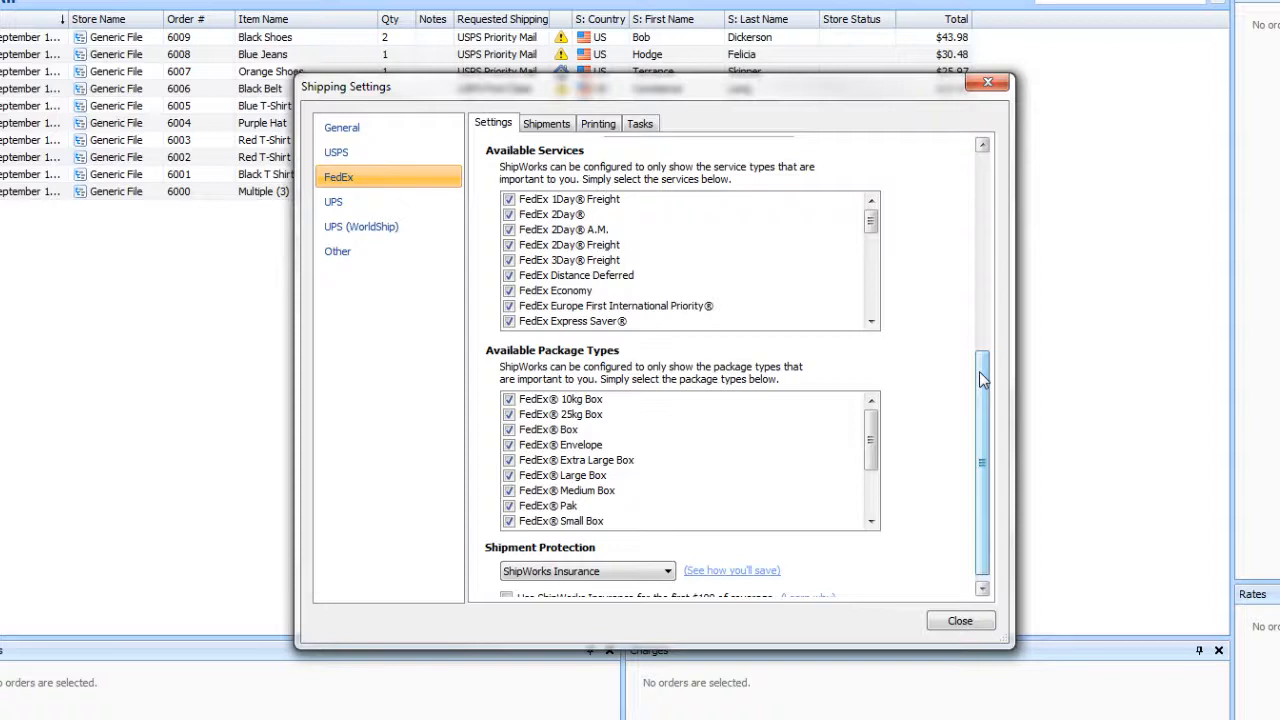
click(512, 324)
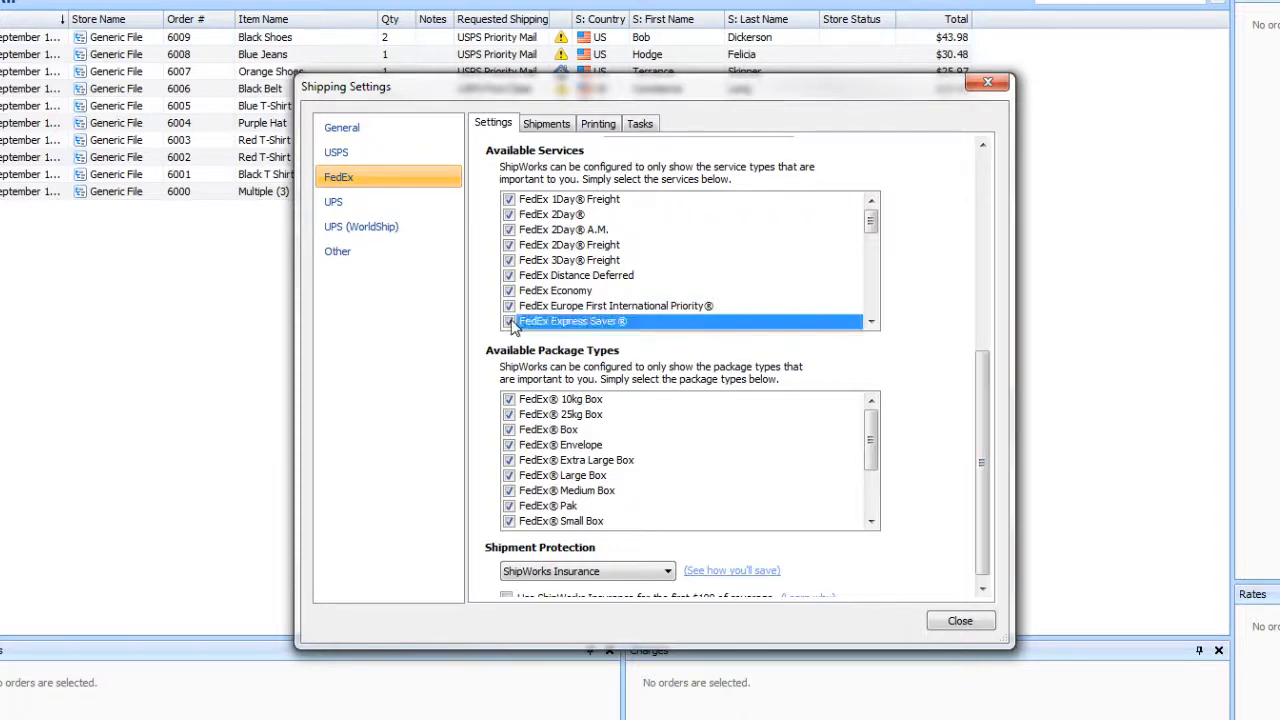
click(510, 322)
click(510, 306)
click(510, 306)
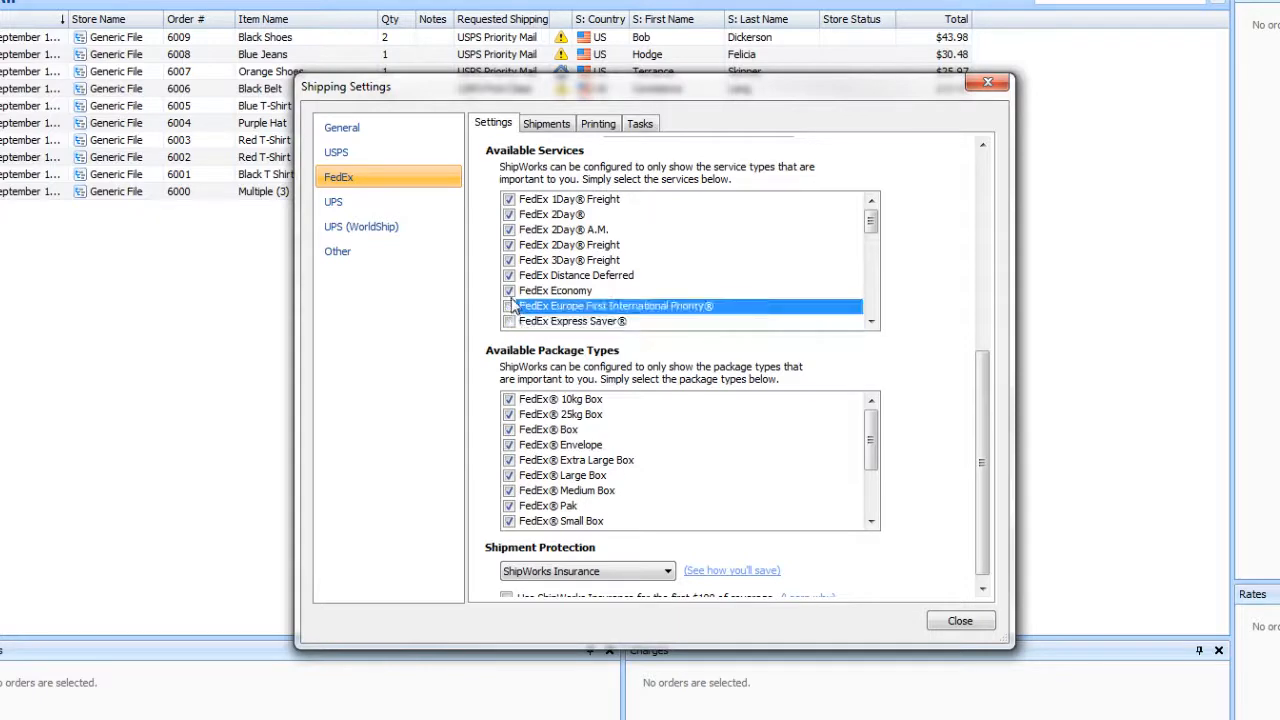
double_click(510, 291)
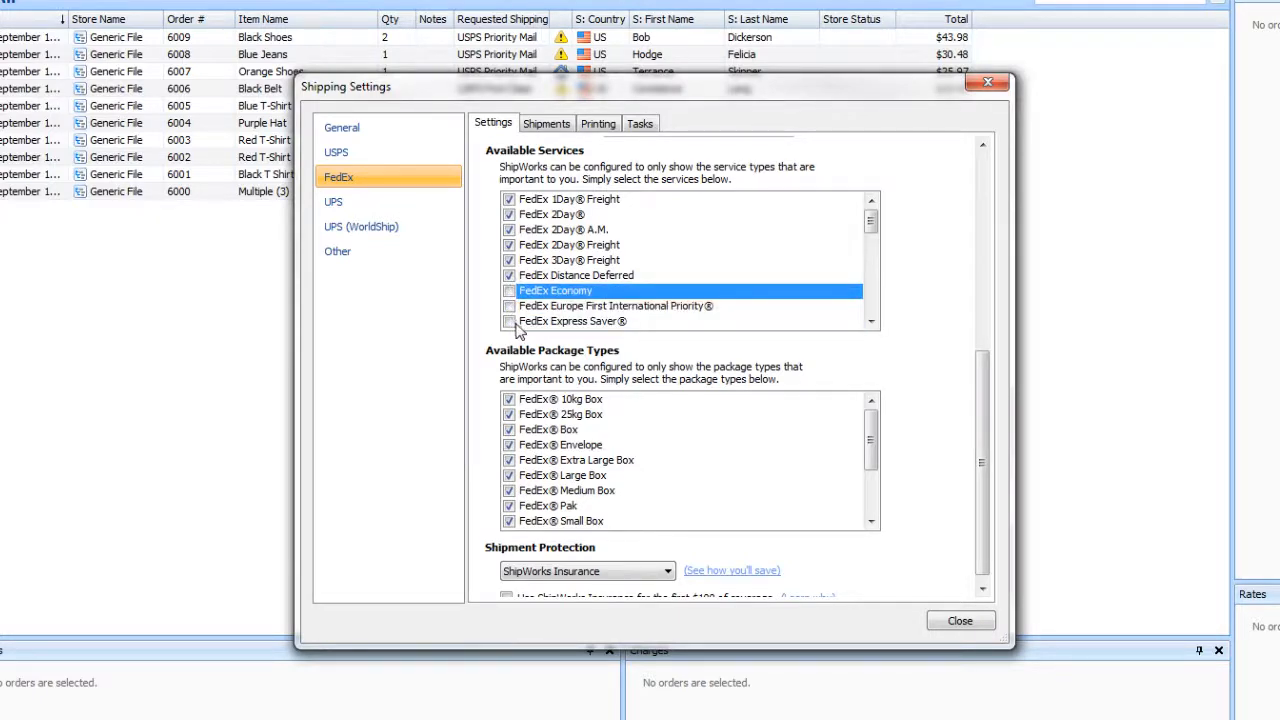
Step: Exclude FedEx Pak and FedEx Medium Box from the available package types and re-enable both
double_click(509, 505)
click(510, 491)
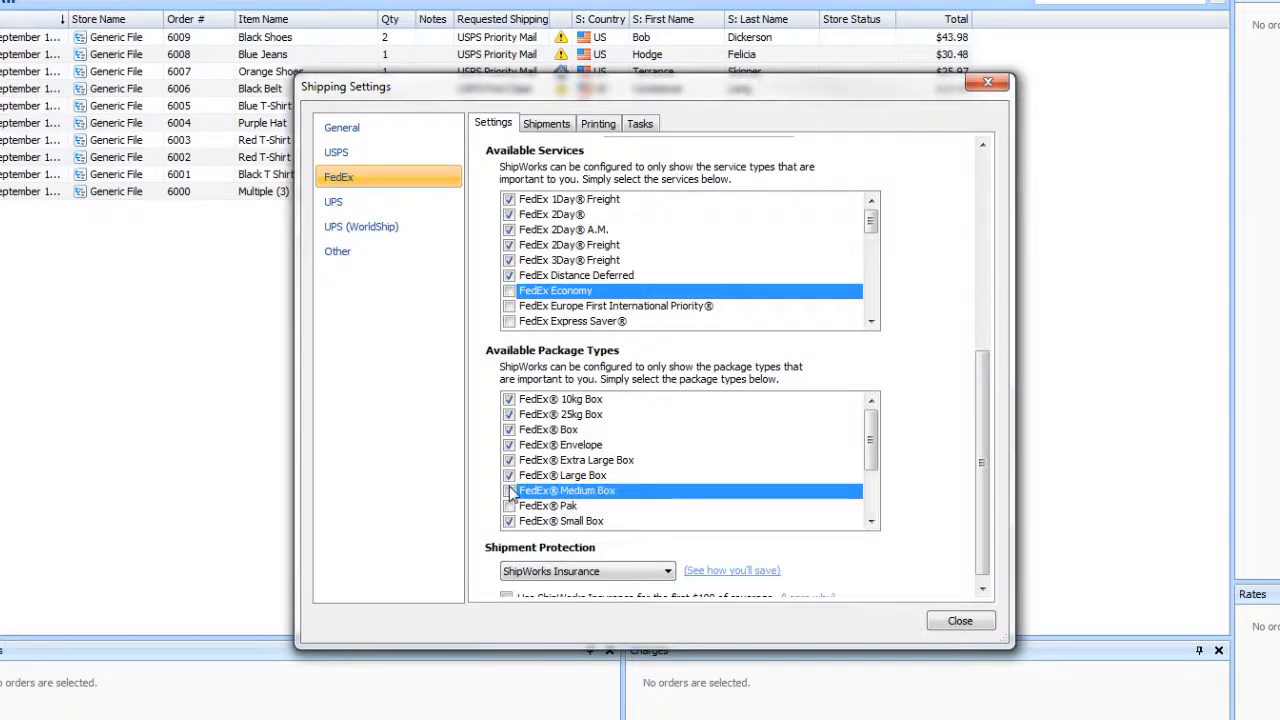
click(510, 491)
click(509, 506)
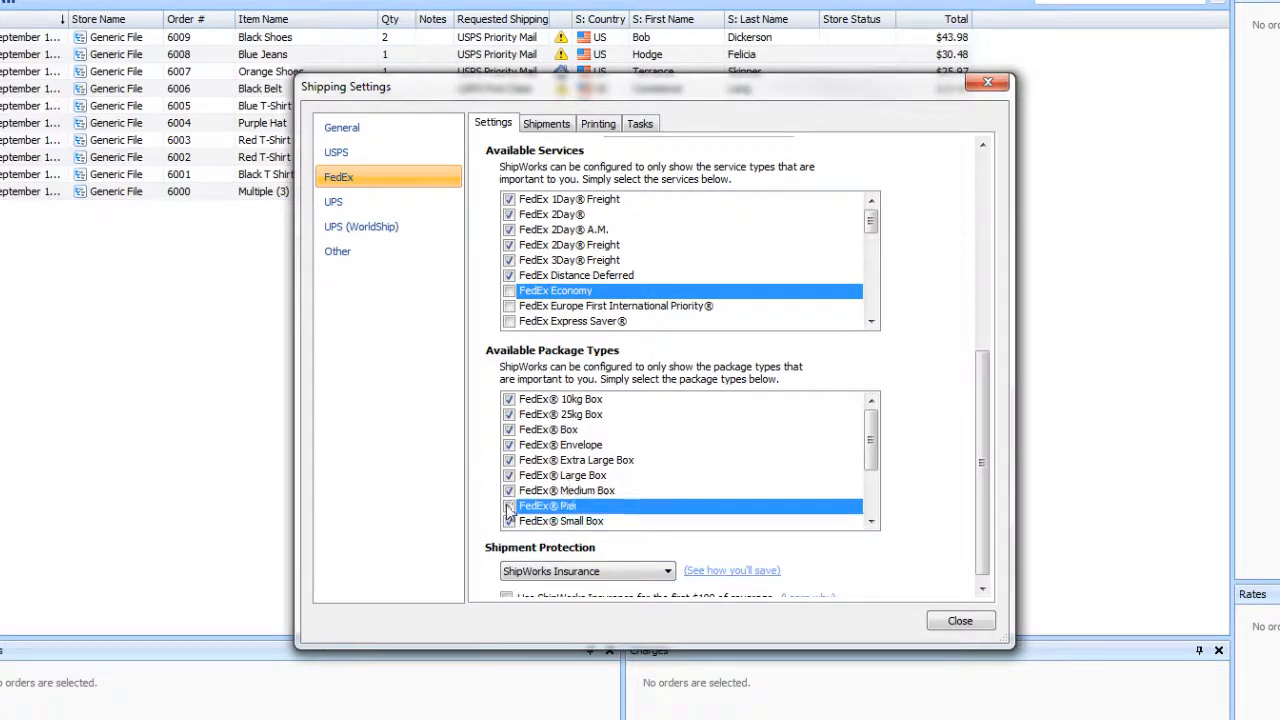
click(509, 506)
Step: Re-enable FedEx Express Saver, FedEx Economy and FedEx Europe First International Priority in the available services
click(509, 321)
click(509, 291)
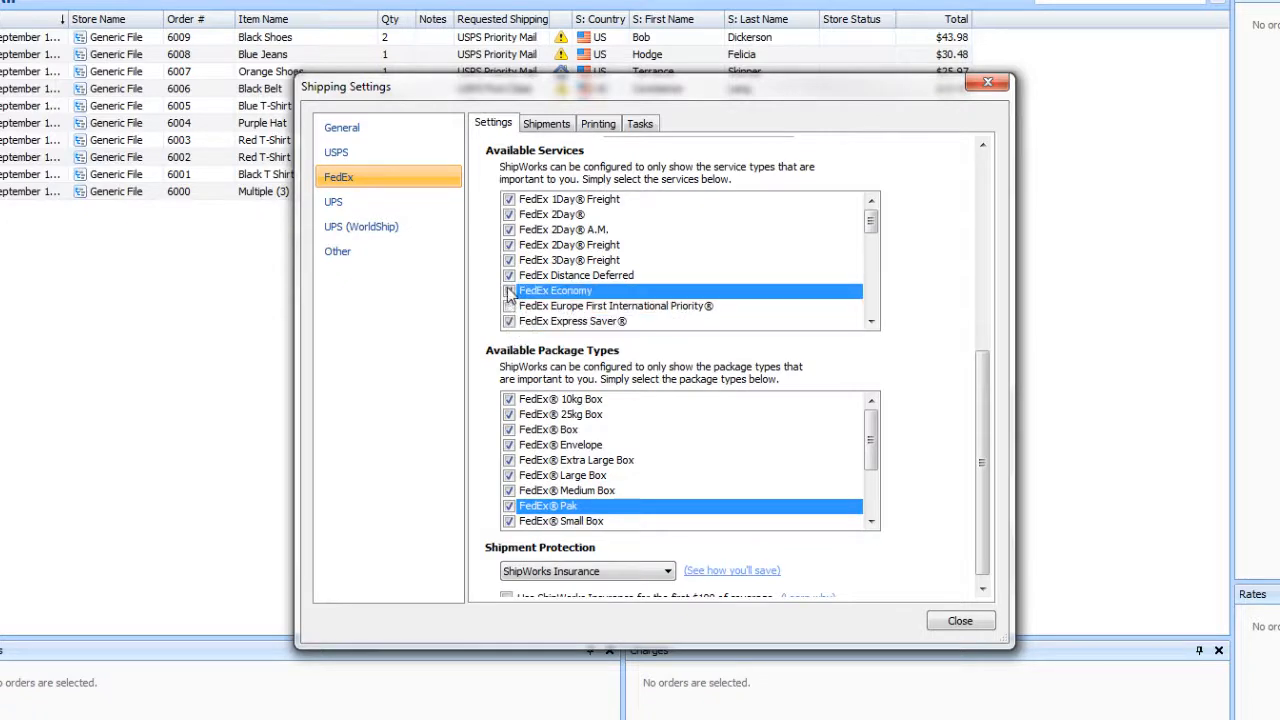
click(509, 291)
click(509, 306)
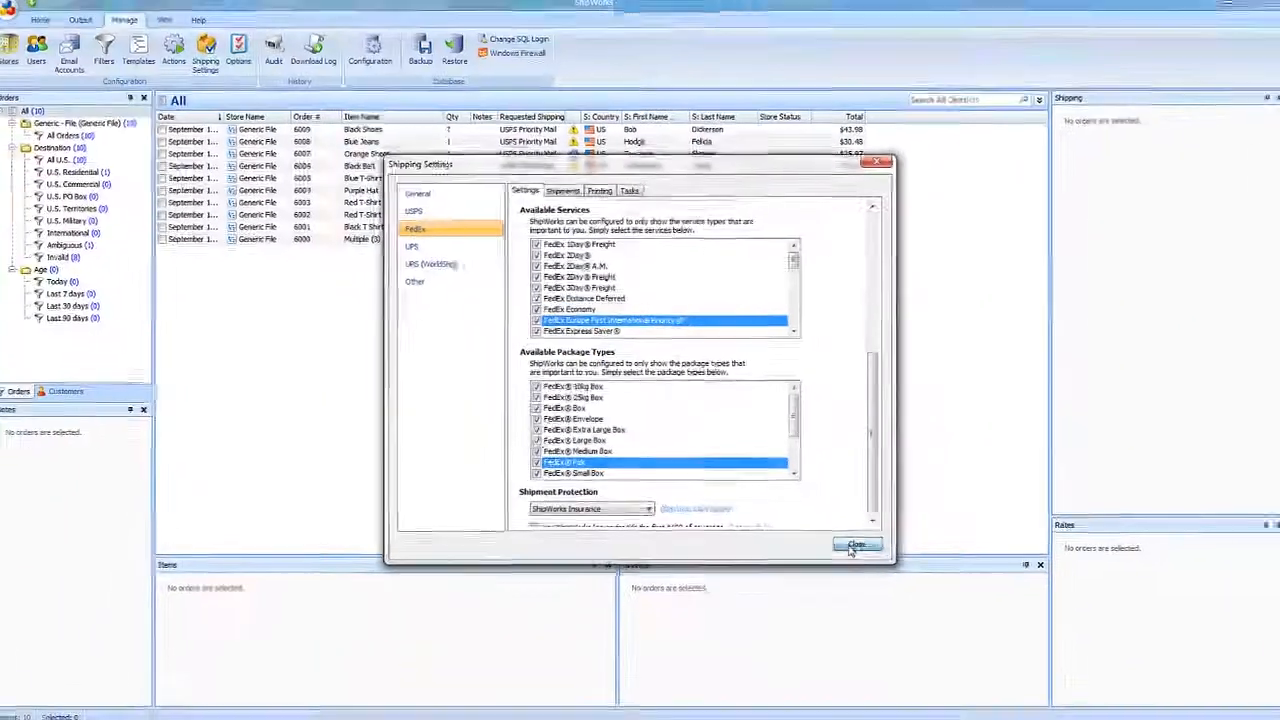
Step: Close the Shipping Settings and return to the order list
click(958, 622)
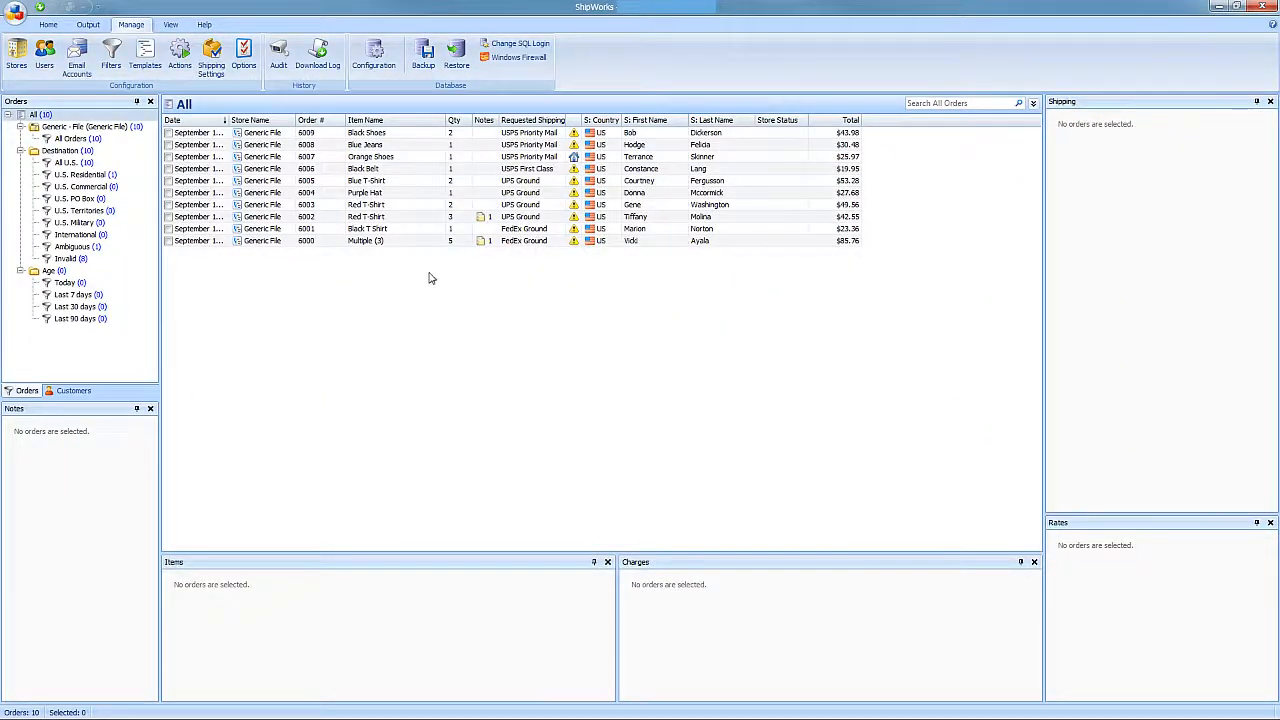